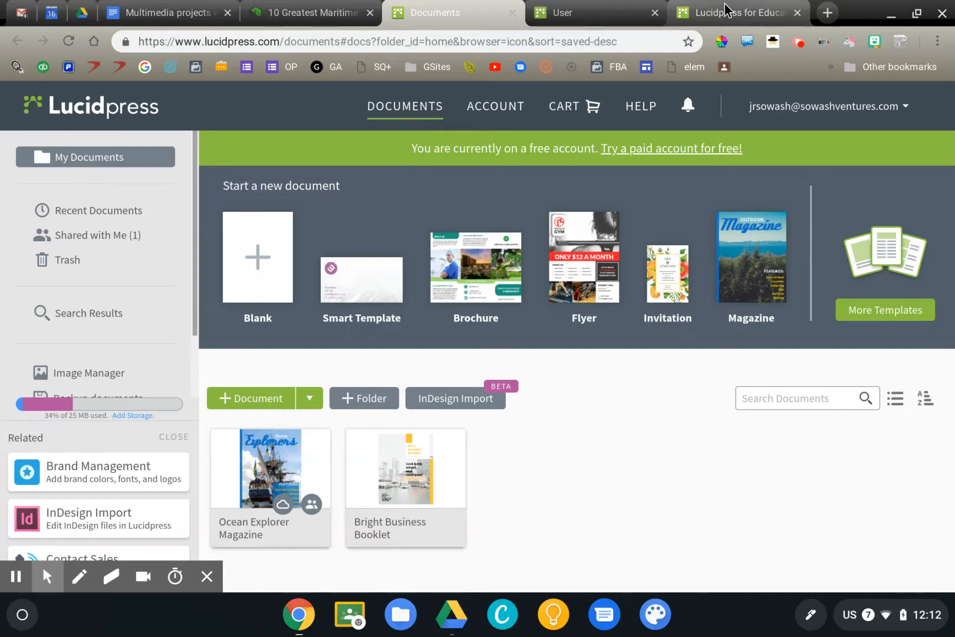
Read the instructions for claiming the free Lucidpress educational upgrade, including the request option and the FAQ
{"action": "left_click", "coordinate": [729, 10]}
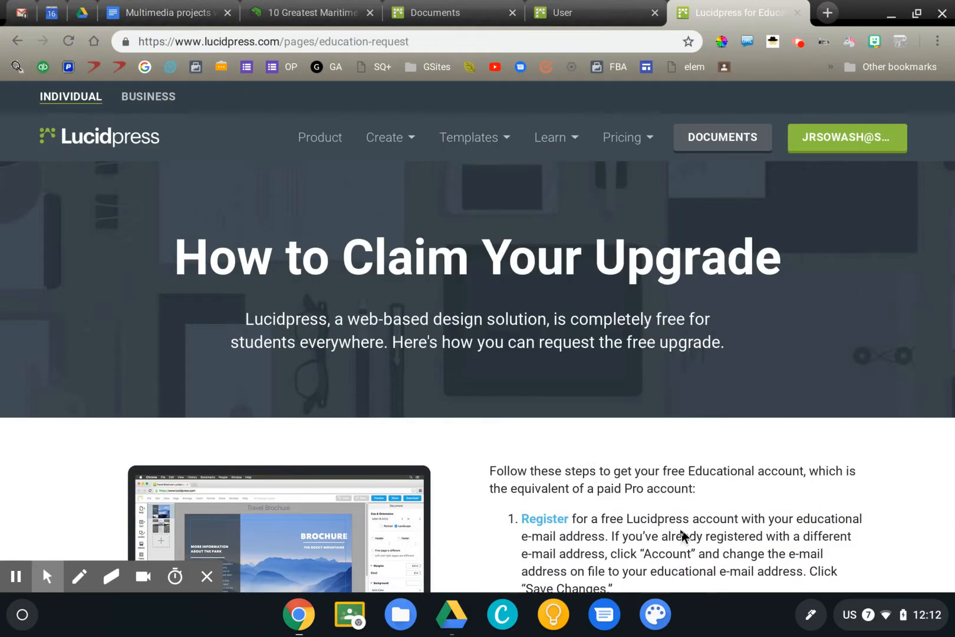
{"action": "scroll", "coordinate": [683, 536], "scroll_direction": "down", "scroll_amount": 2}
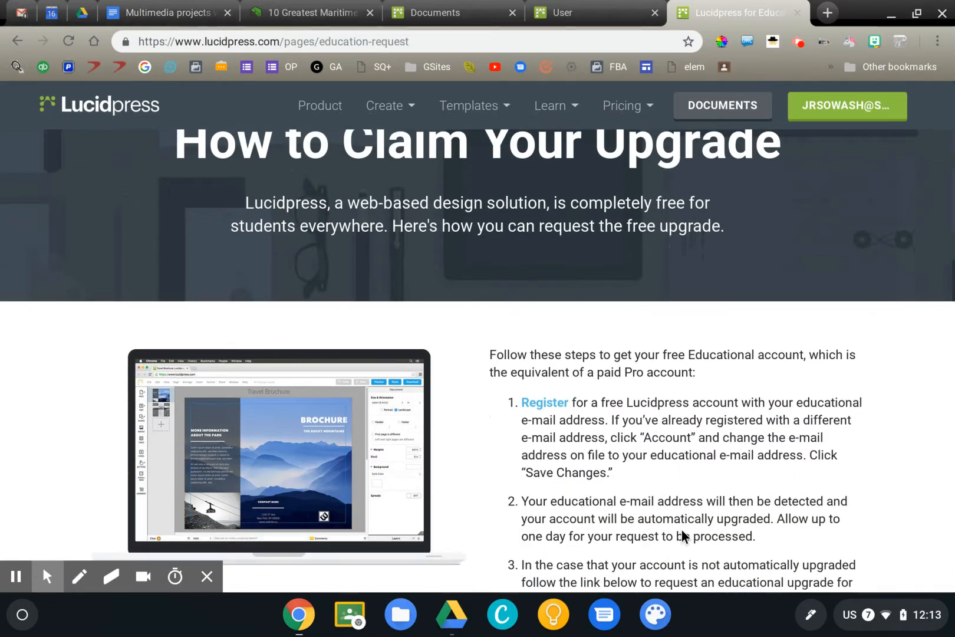
{"action": "scroll", "coordinate": [683, 536], "scroll_direction": "down", "scroll_amount": 4}
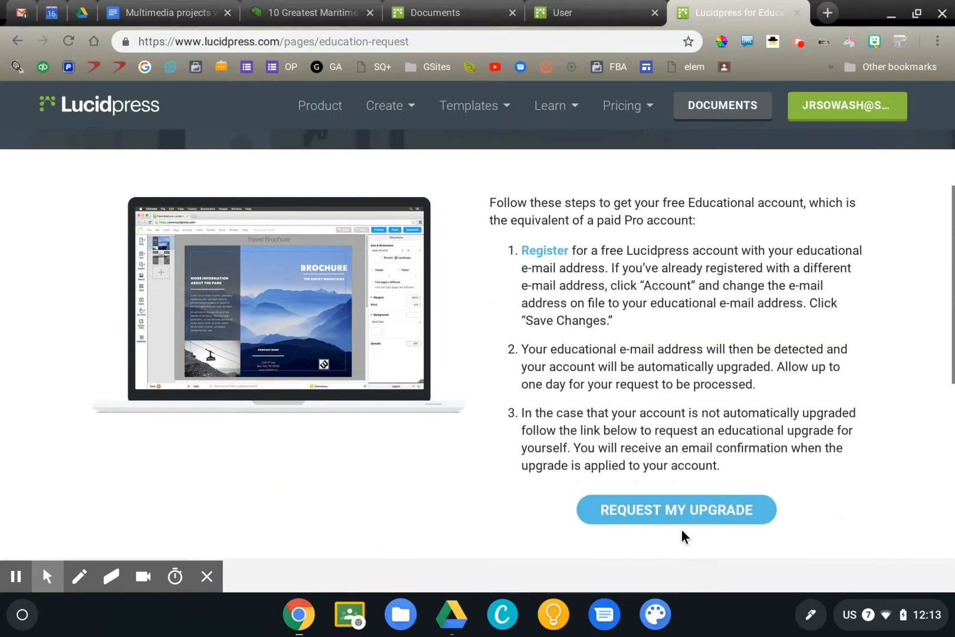
{"action": "scroll", "coordinate": [682, 530], "scroll_direction": "down", "scroll_amount": 1}
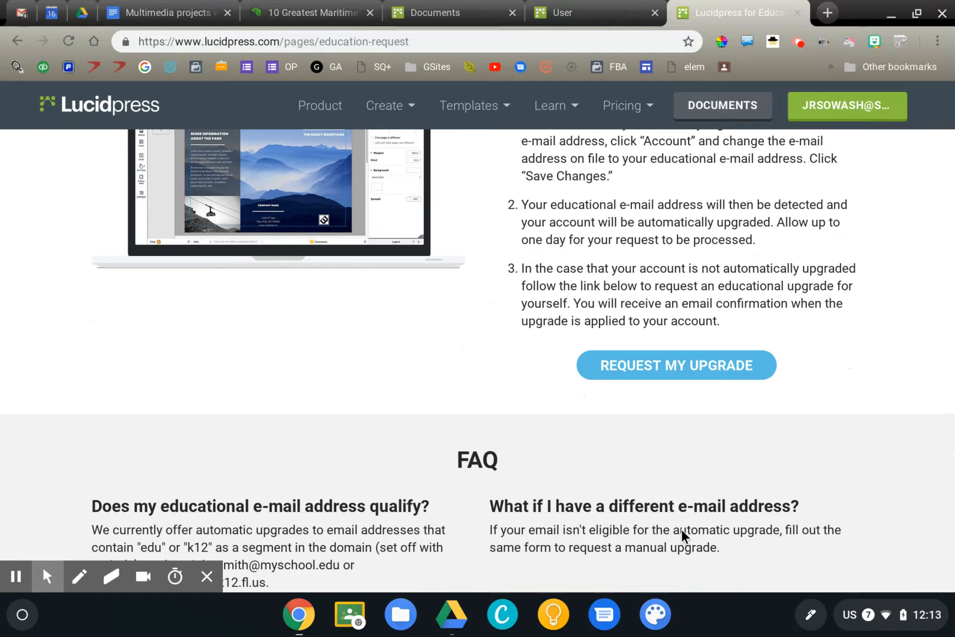
{"action": "scroll", "coordinate": [741, 389], "scroll_direction": "up", "scroll_amount": 3}
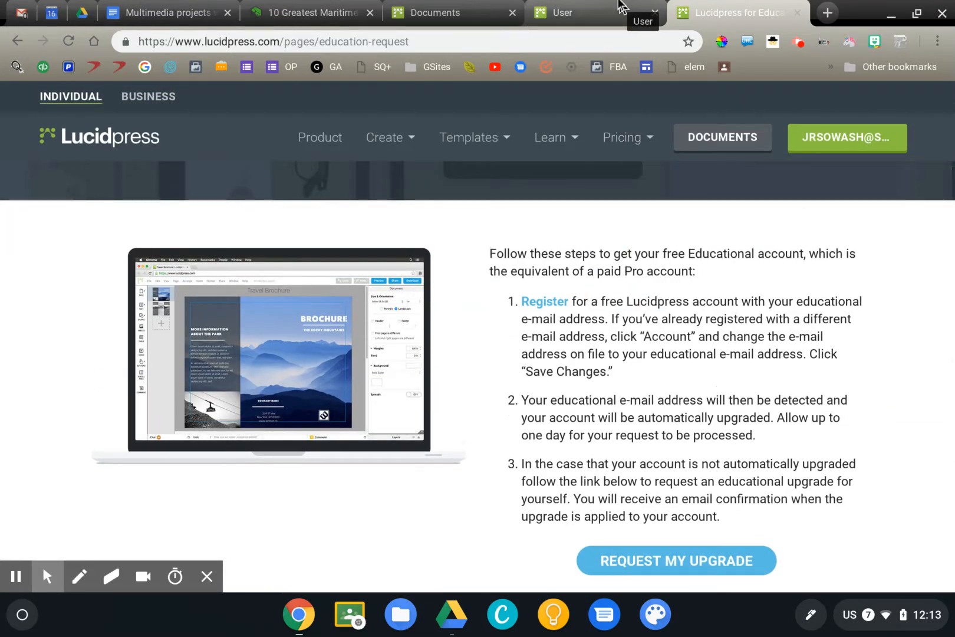
{"action": "left_click", "coordinate": [590, 12]}
Open the full template gallery from the documents page and browse the print templates
{"action": "left_click", "coordinate": [449, 11]}
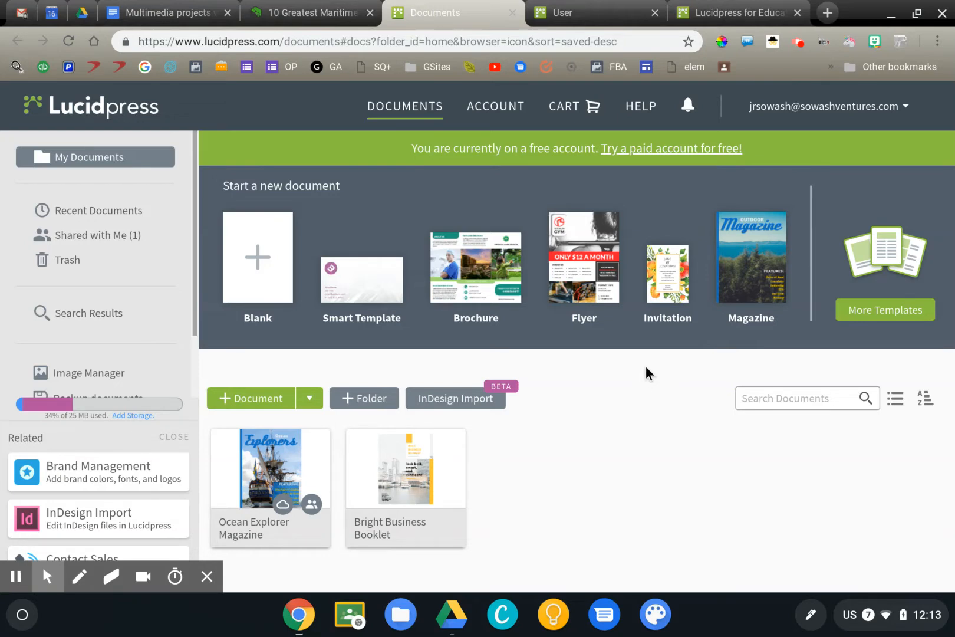
{"action": "left_click", "coordinate": [891, 316]}
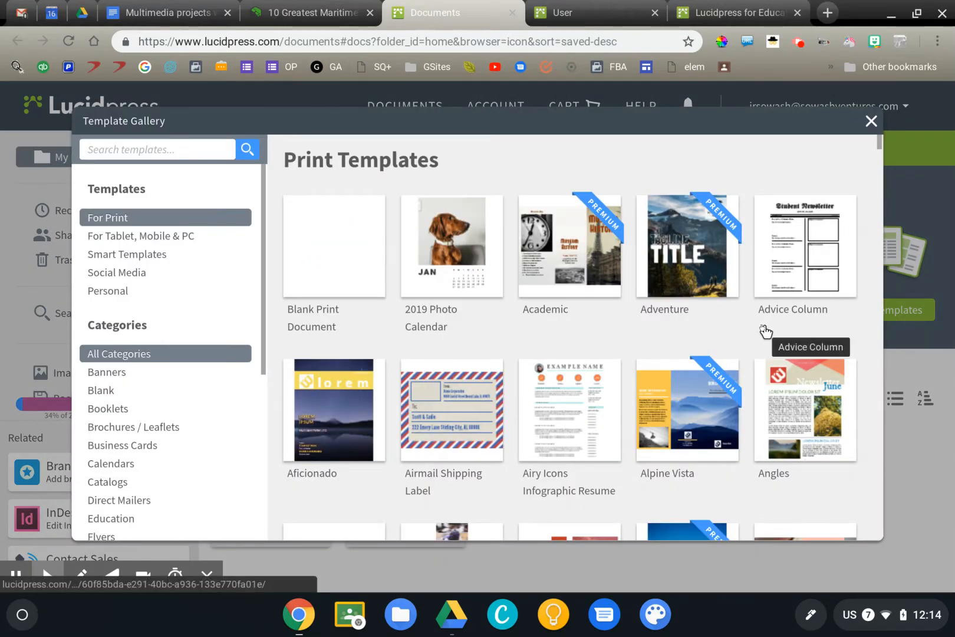
{"action": "scroll", "coordinate": [765, 330], "scroll_direction": "down", "scroll_amount": 1}
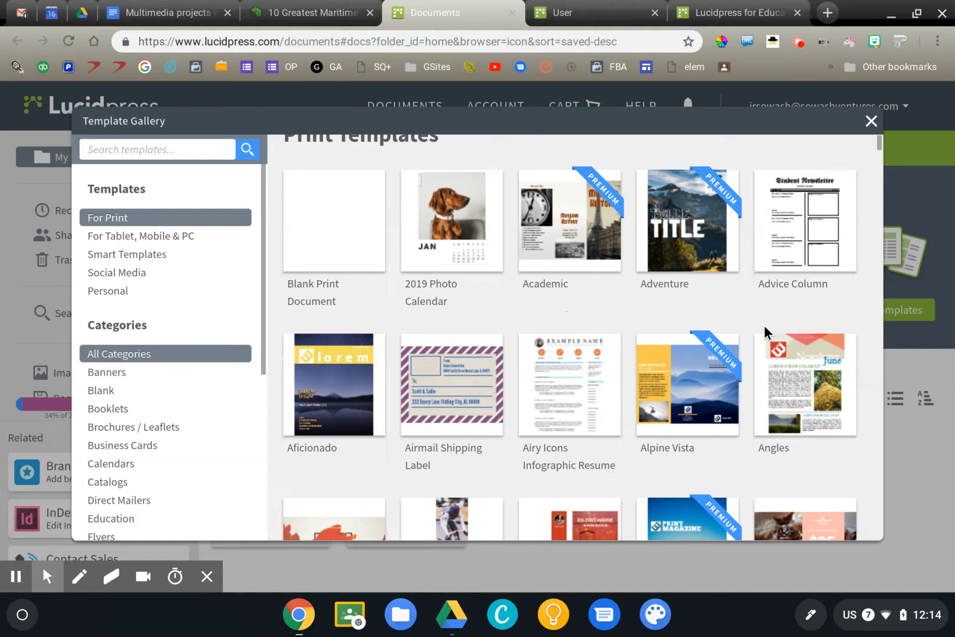
{"action": "scroll", "coordinate": [765, 325], "scroll_direction": "down", "scroll_amount": 5}
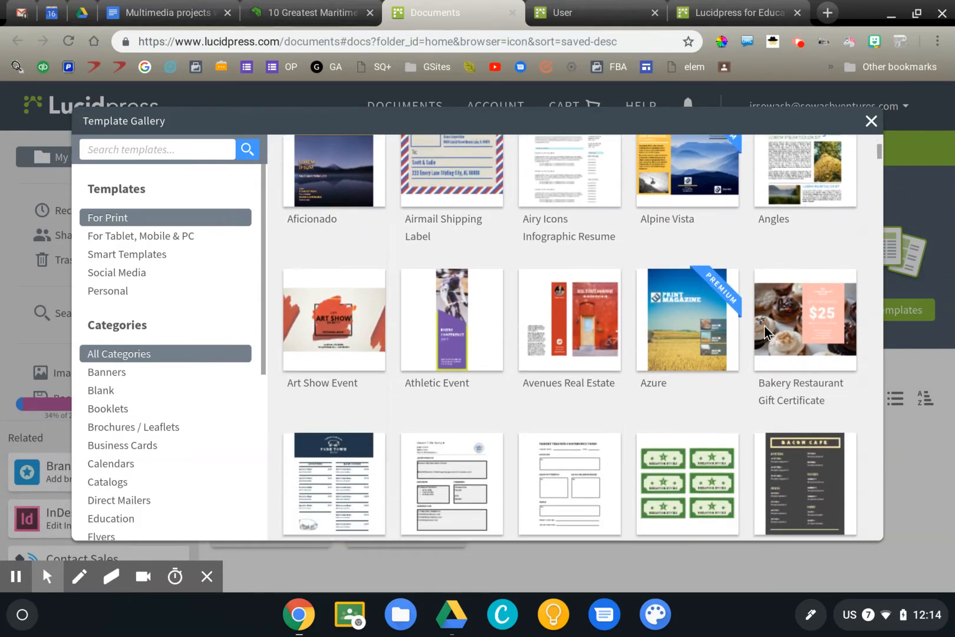
{"action": "scroll", "coordinate": [764, 325], "scroll_direction": "down", "scroll_amount": 13}
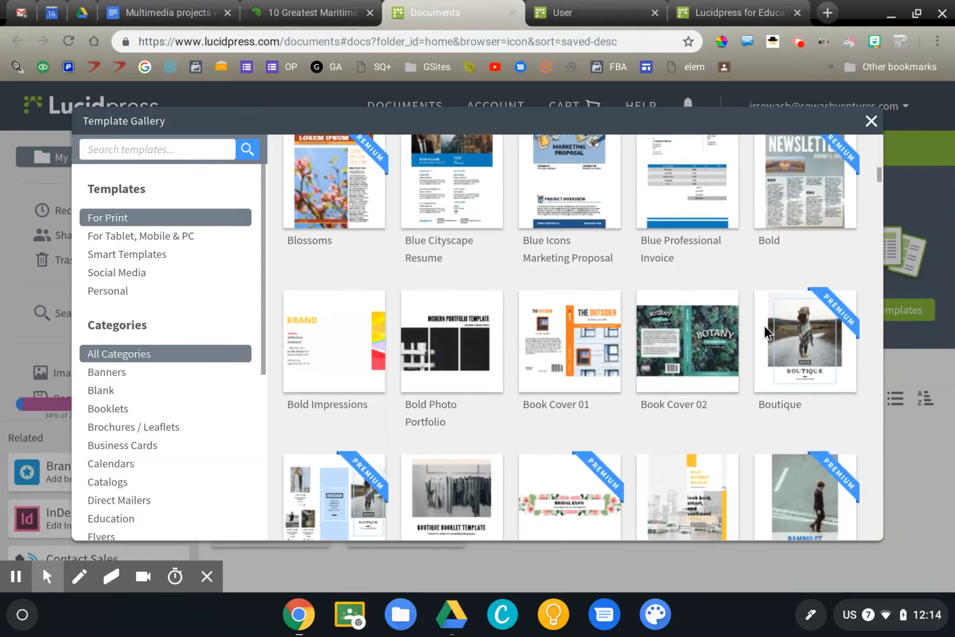
{"action": "scroll", "coordinate": [765, 325], "scroll_direction": "down", "scroll_amount": 5}
{"action": "scroll", "coordinate": [764, 325], "scroll_direction": "up", "scroll_amount": 4}
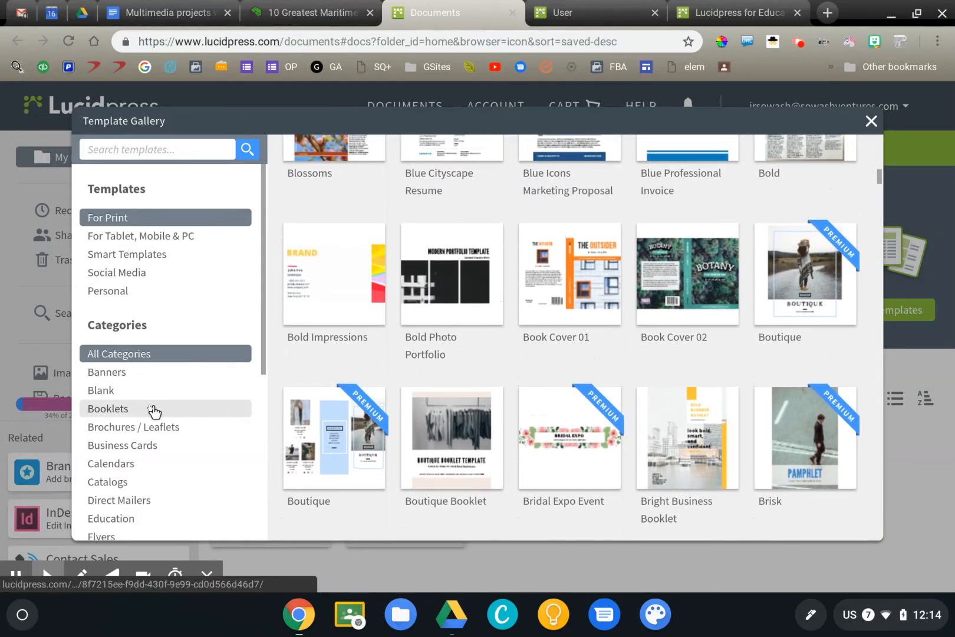
Examine the Flyers, Magazines and Newsletters template categories, and close the gallery
{"action": "scroll", "coordinate": [140, 411], "scroll_direction": "down", "scroll_amount": 4}
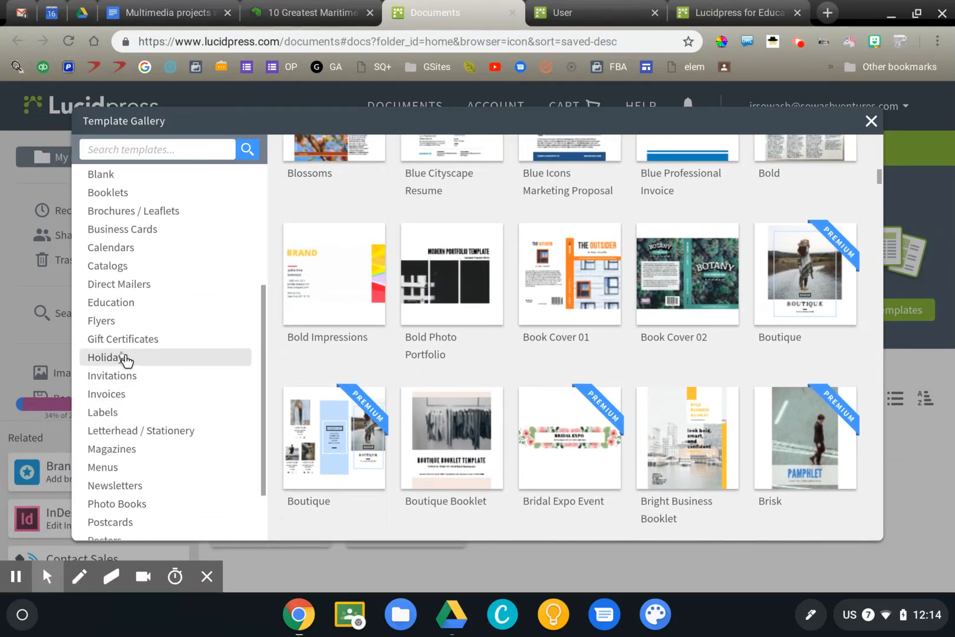
{"action": "left_click", "coordinate": [117, 324]}
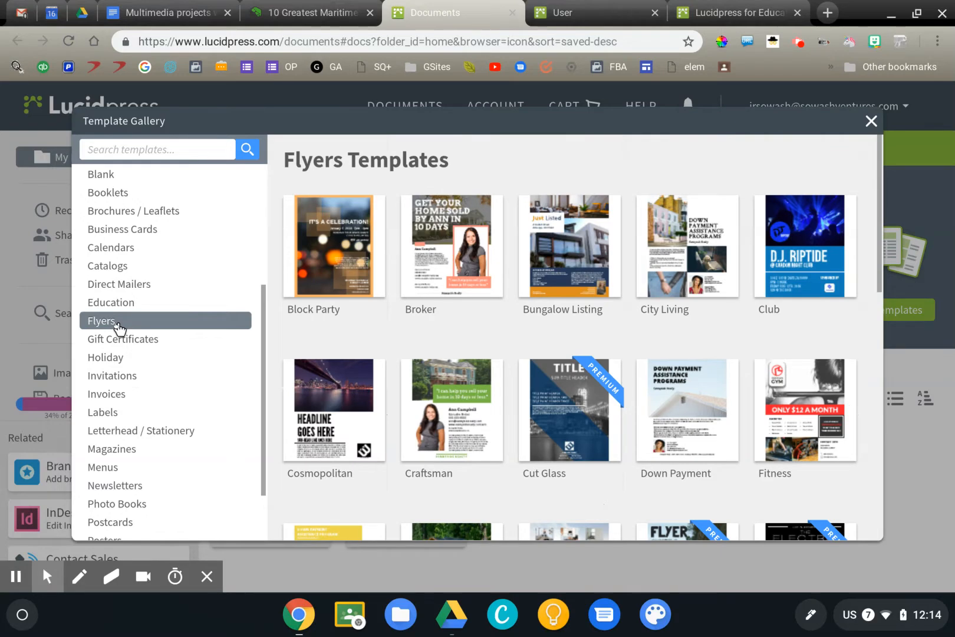
{"action": "scroll", "coordinate": [118, 323], "scroll_direction": "down", "scroll_amount": 1}
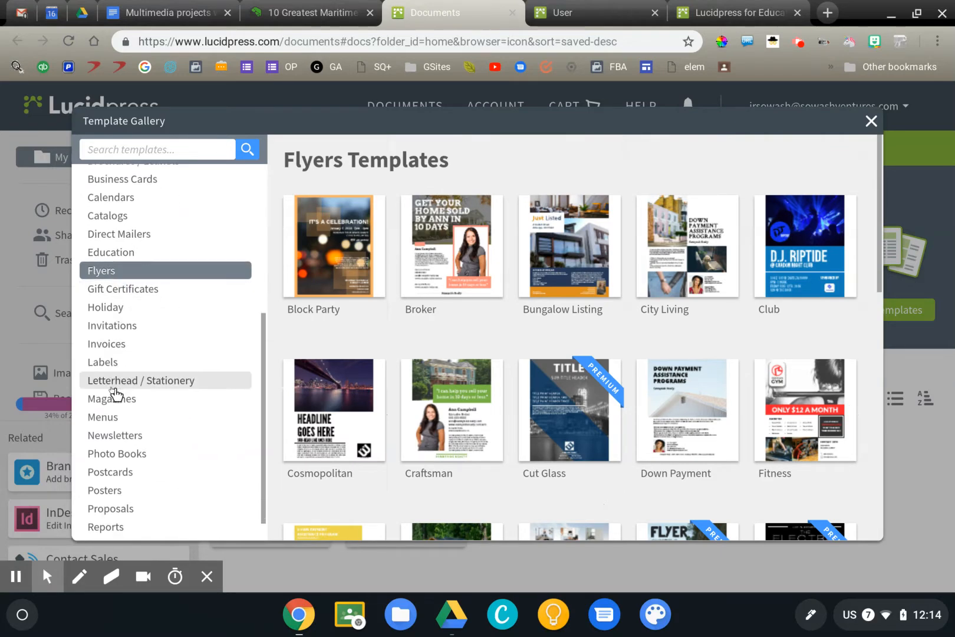
{"action": "left_click", "coordinate": [115, 401]}
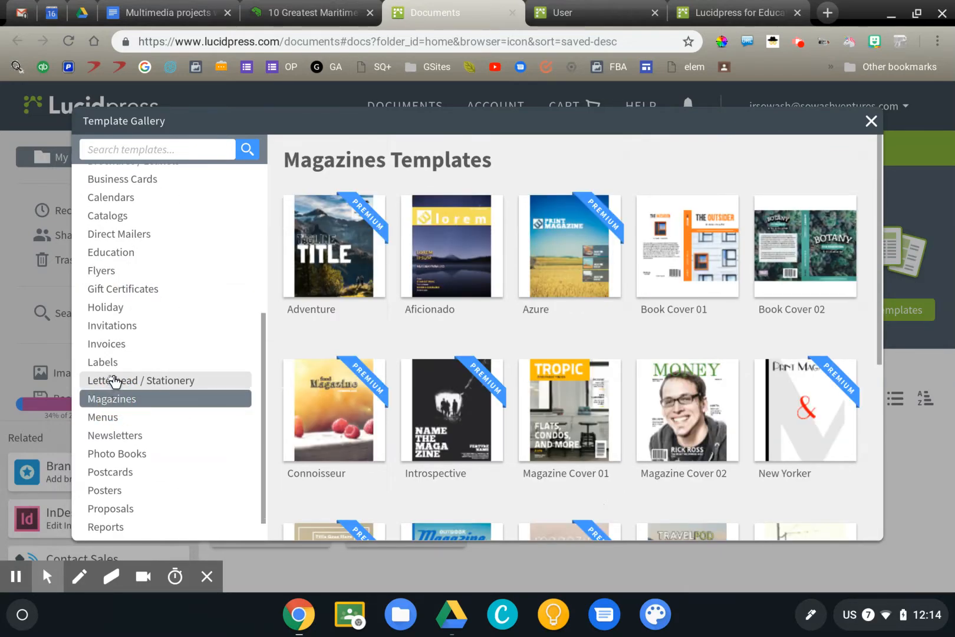
{"action": "left_click", "coordinate": [128, 436]}
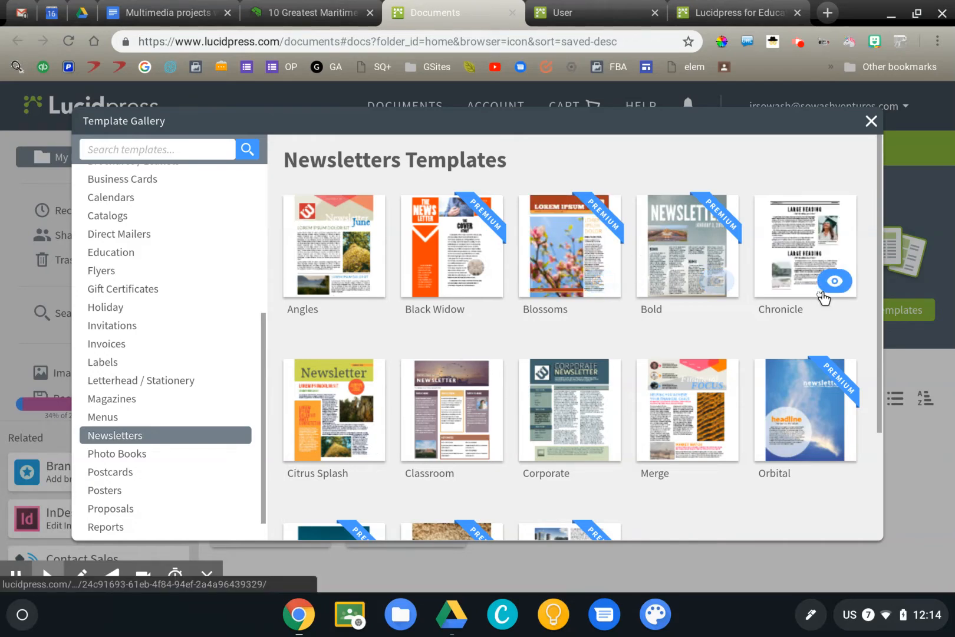
{"action": "scroll", "coordinate": [725, 368], "scroll_direction": "down", "scroll_amount": 3}
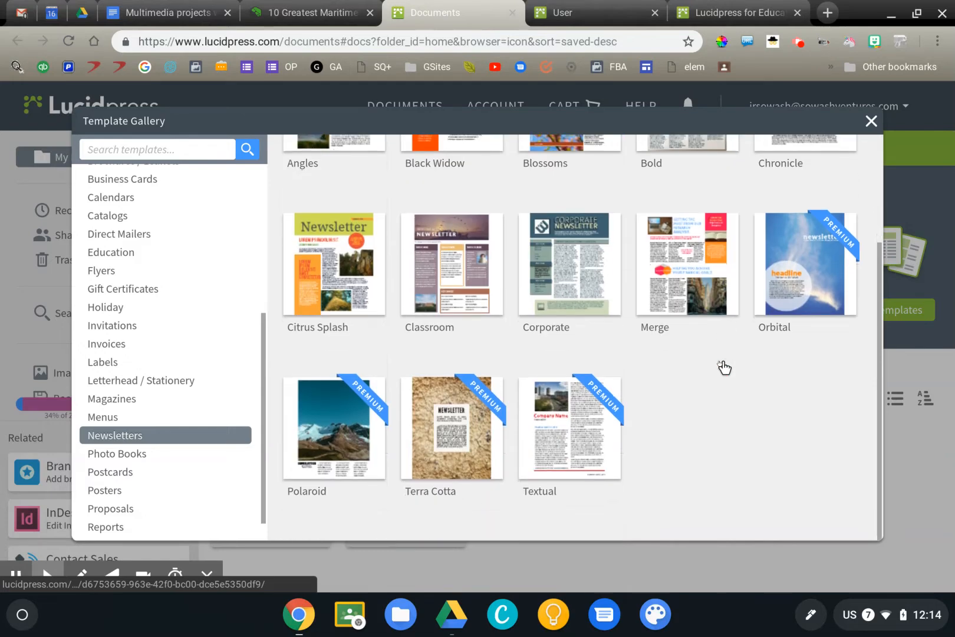
{"action": "scroll", "coordinate": [724, 367], "scroll_direction": "up", "scroll_amount": 3}
{"action": "key", "text": "Escape"}
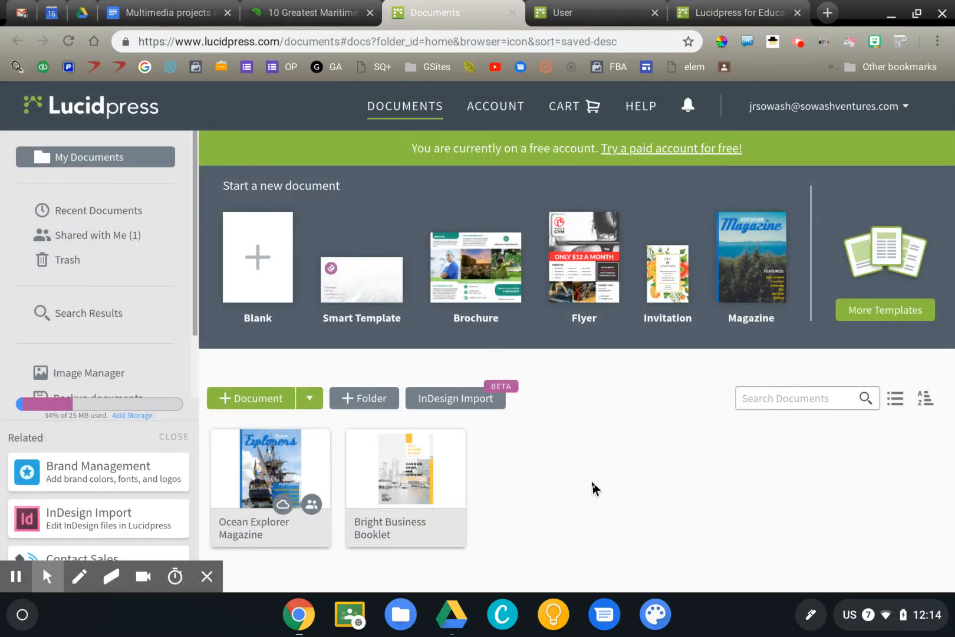
Open the Ocean Explorer Magazine document for editing and show the page properties of its cover
{"action": "mouse_move", "coordinate": [268, 466]}
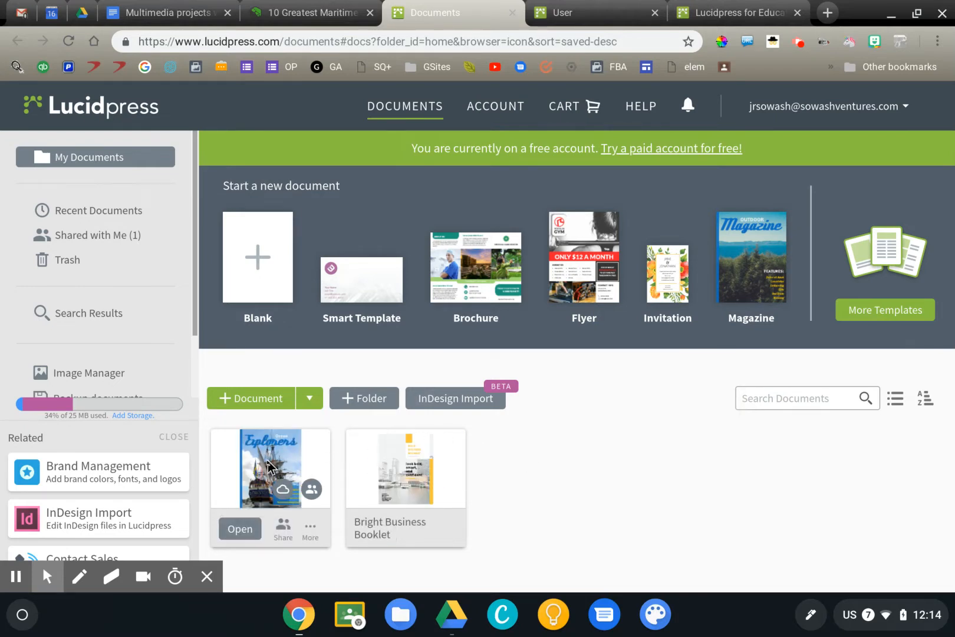
{"action": "left_click", "coordinate": [240, 528]}
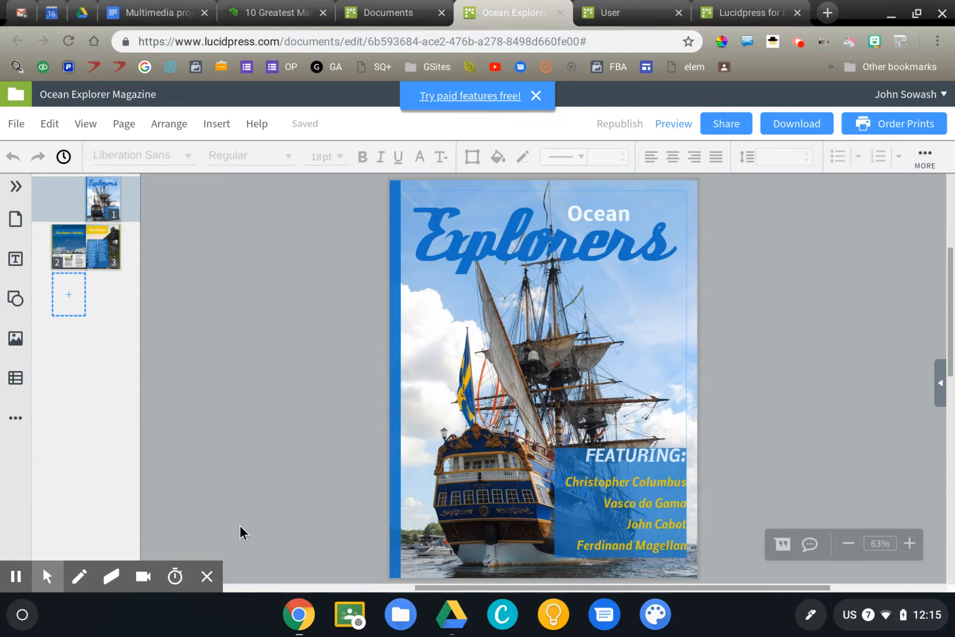
{"action": "left_click", "coordinate": [494, 370]}
{"action": "left_click", "coordinate": [940, 389]}
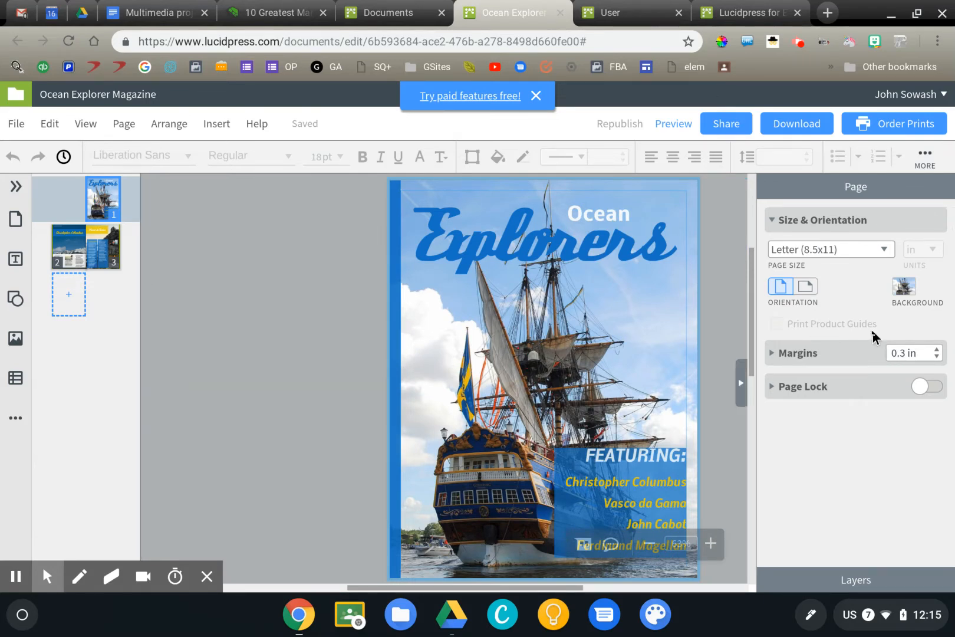
Go to the spread of pages 2 and 3 and examine the Christopher Columbus and Vasco da Gama layouts
{"action": "left_click", "coordinate": [71, 242]}
{"action": "scroll", "coordinate": [397, 343], "scroll_direction": "right", "scroll_amount": 5}
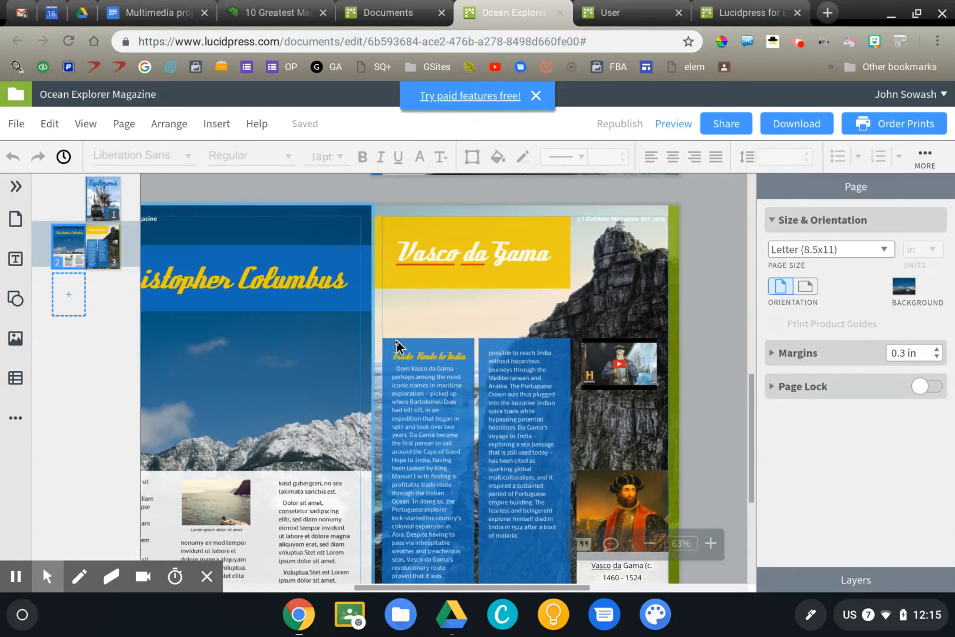
{"action": "scroll", "coordinate": [397, 343], "scroll_direction": "down", "scroll_amount": 2}
{"action": "scroll", "coordinate": [397, 346], "scroll_direction": "up", "scroll_amount": 2}
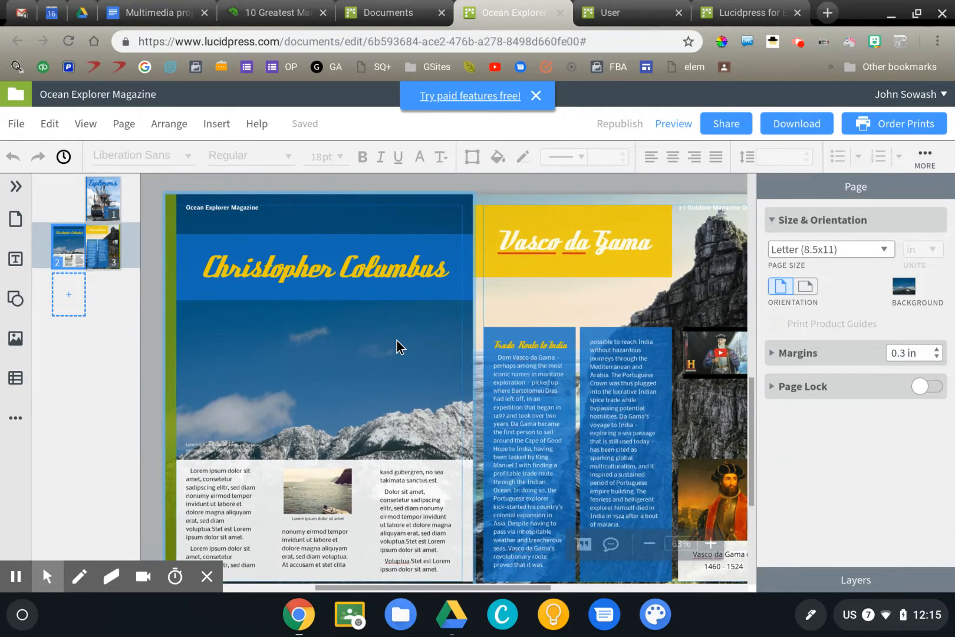
{"action": "scroll", "coordinate": [397, 346], "scroll_direction": "right", "scroll_amount": 2}
{"action": "scroll", "coordinate": [397, 346], "scroll_direction": "up", "scroll_amount": 1}
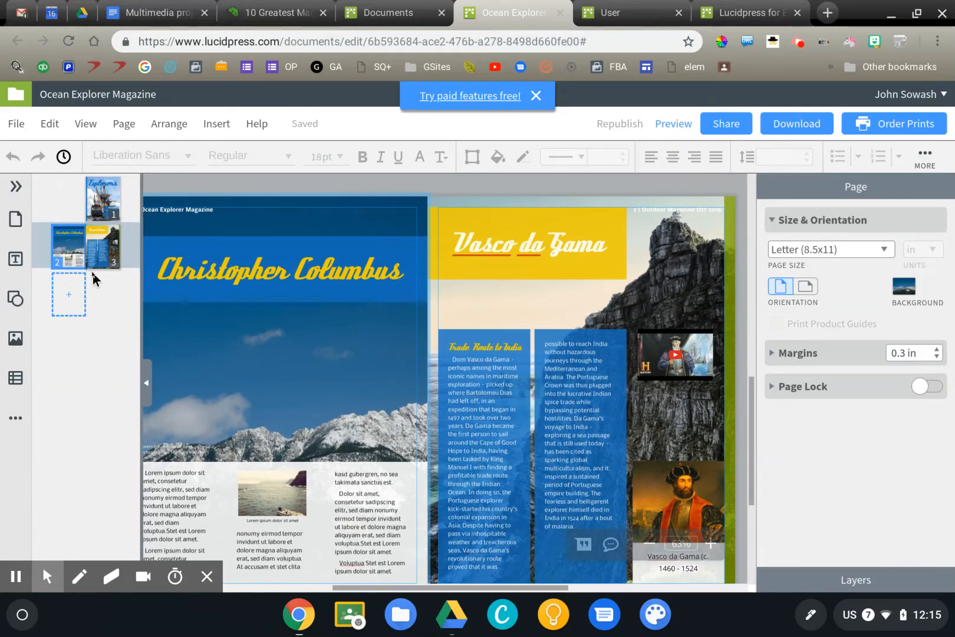
{"action": "left_click_drag", "start_coordinate": [77, 262], "coordinate": [99, 258]}
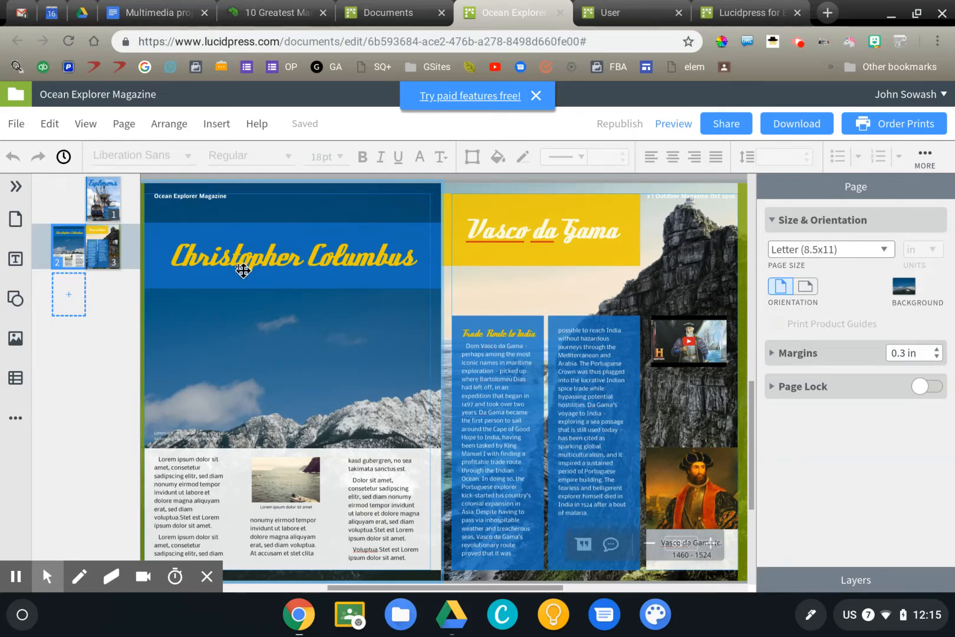
Start choosing a new background image for page 2 and try to upload the Cape Point landscape picture from Downloads
{"action": "left_click", "coordinate": [912, 292]}
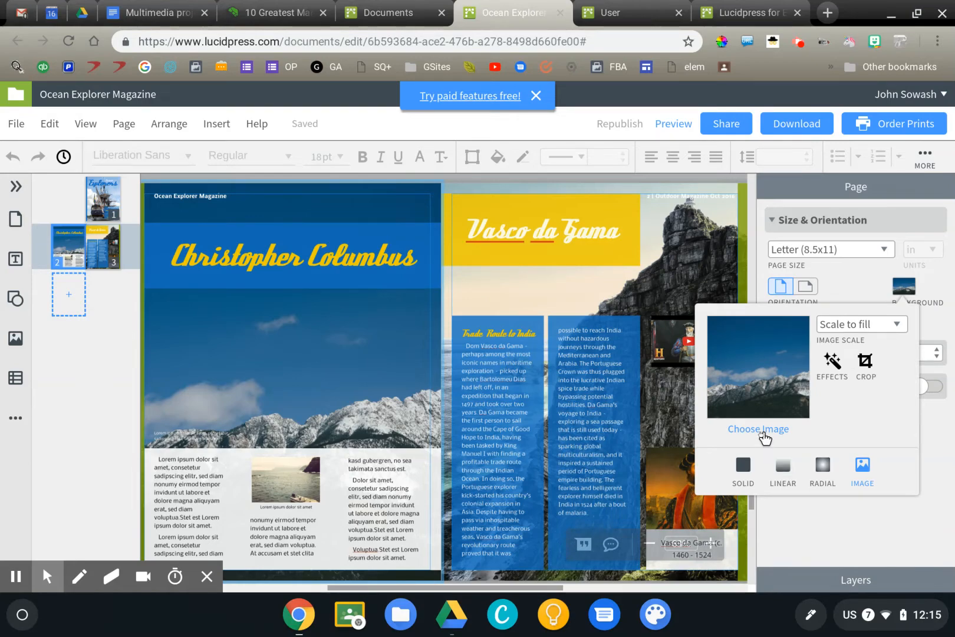
{"action": "left_click", "coordinate": [763, 434]}
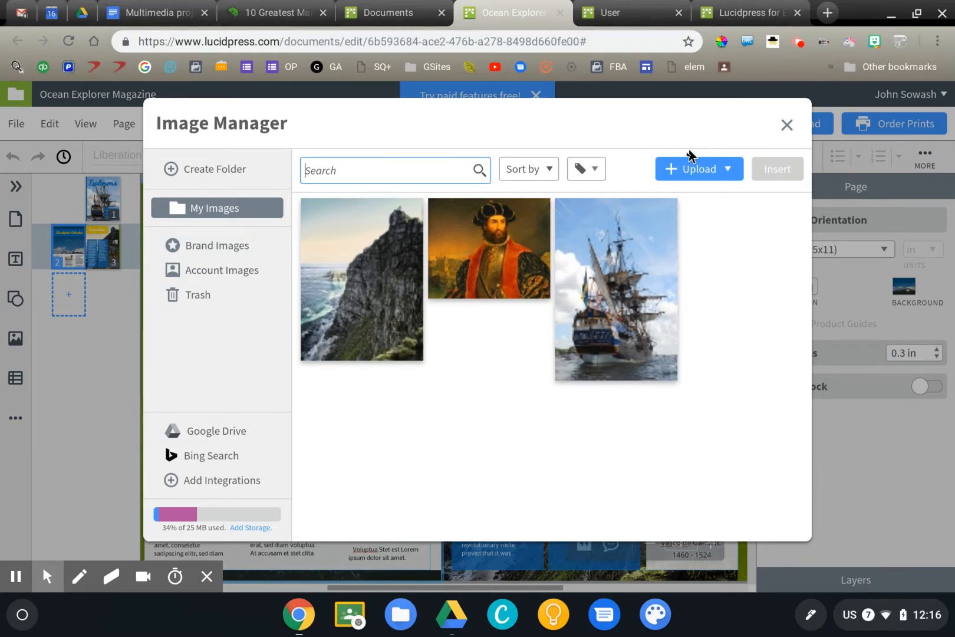
{"action": "left_click", "coordinate": [688, 169]}
{"action": "left_click", "coordinate": [683, 195]}
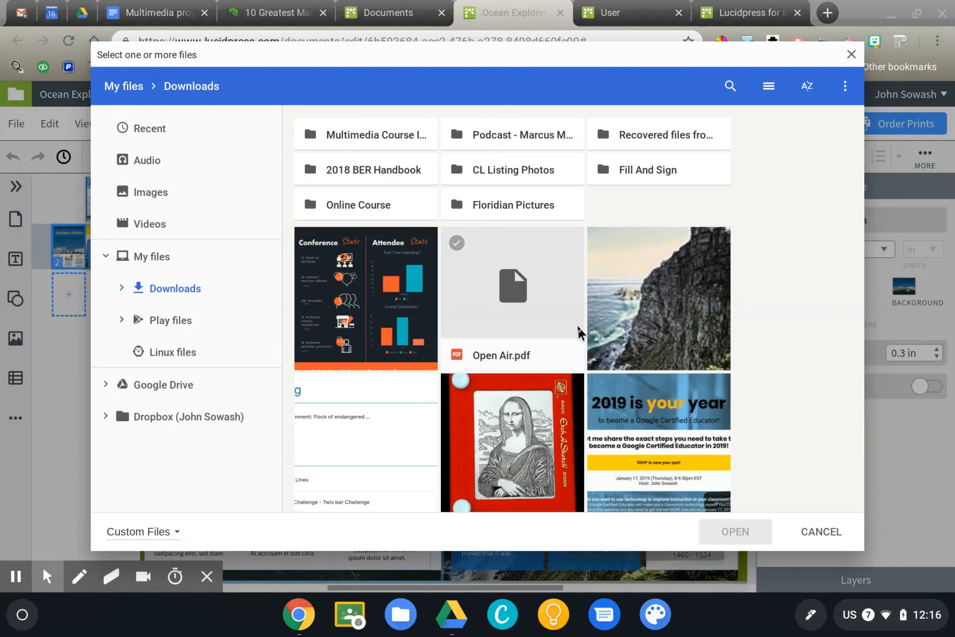
{"action": "scroll", "coordinate": [578, 331], "scroll_direction": "down", "scroll_amount": 4}
{"action": "scroll", "coordinate": [579, 334], "scroll_direction": "up", "scroll_amount": 2}
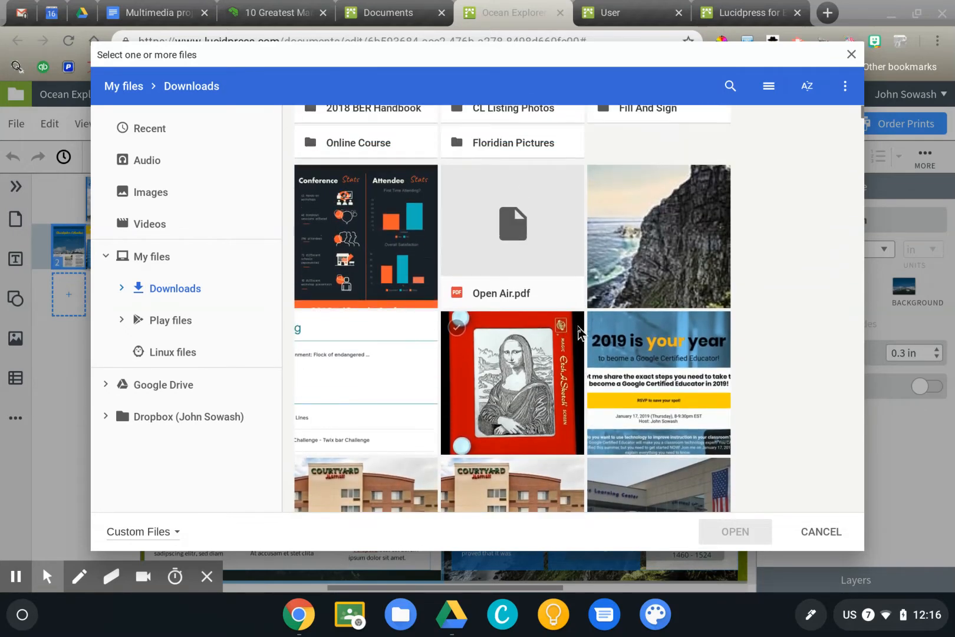
{"action": "left_click", "coordinate": [674, 292]}
{"action": "left_click", "coordinate": [736, 529]}
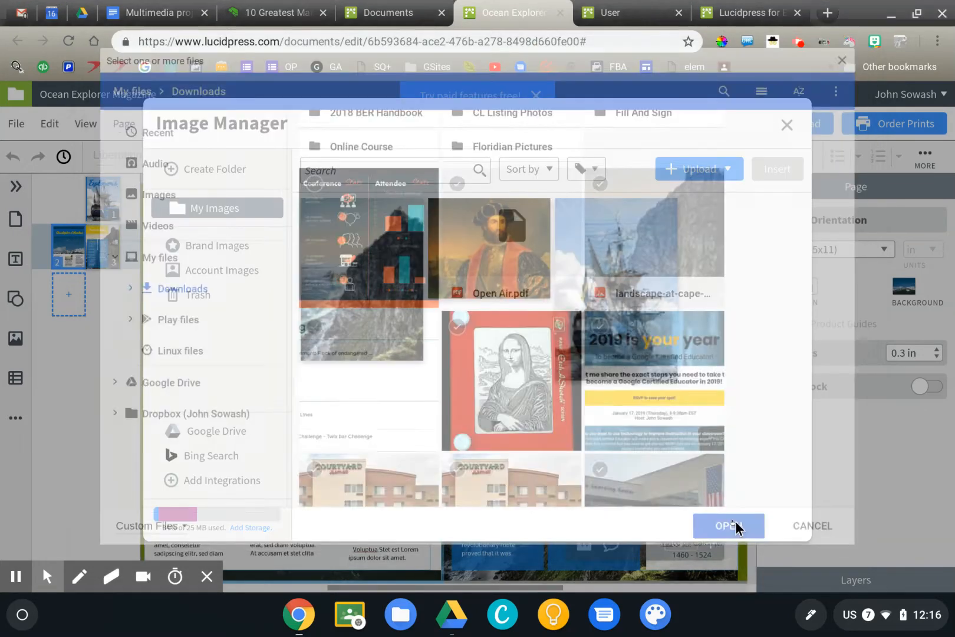
Search Bing images for "columbus" and add the 851x1024 portrait of Columbus in the black hat to My Images
{"action": "left_click", "coordinate": [199, 466]}
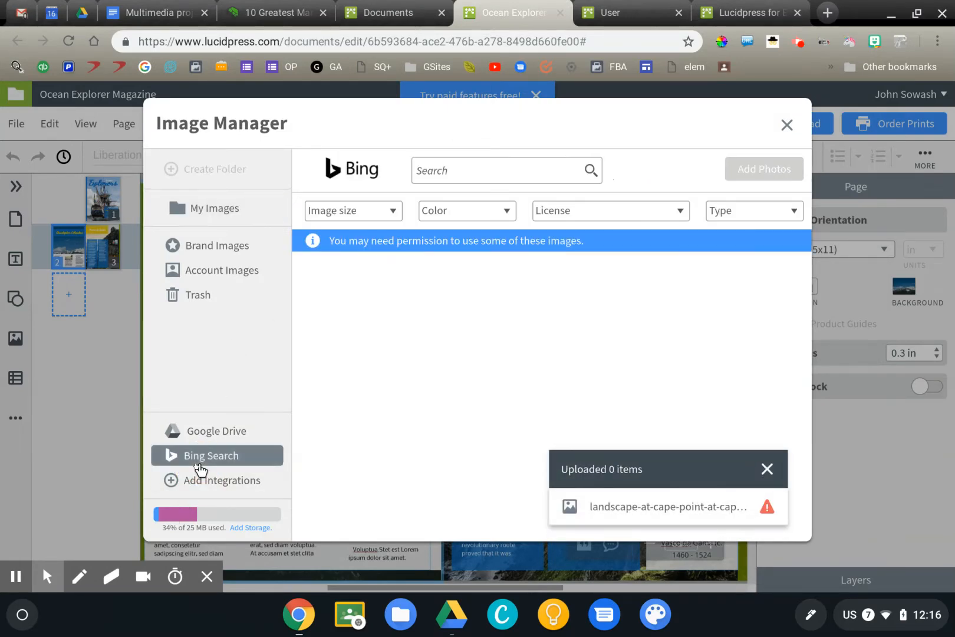
{"action": "left_click", "coordinate": [458, 173]}
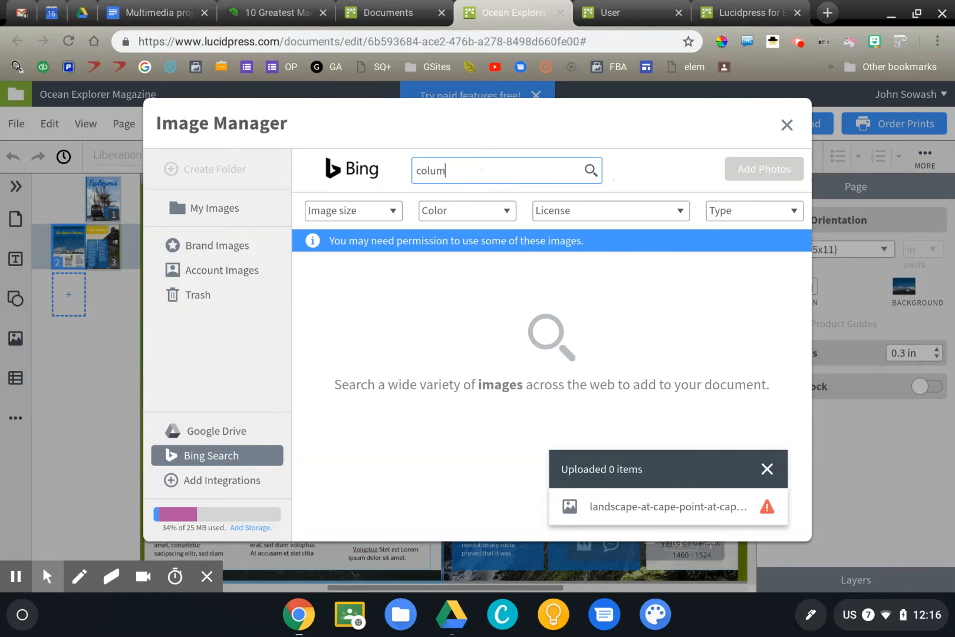
{"action": "type", "text": "columbus"}
{"action": "key", "text": "Return"}
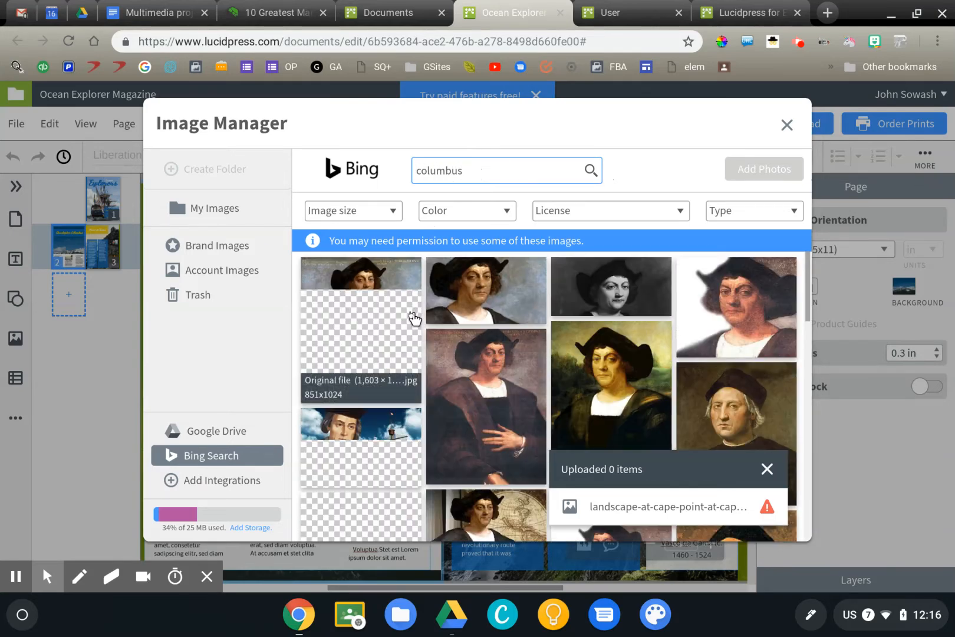
{"action": "scroll", "coordinate": [411, 324], "scroll_direction": "down", "scroll_amount": 1}
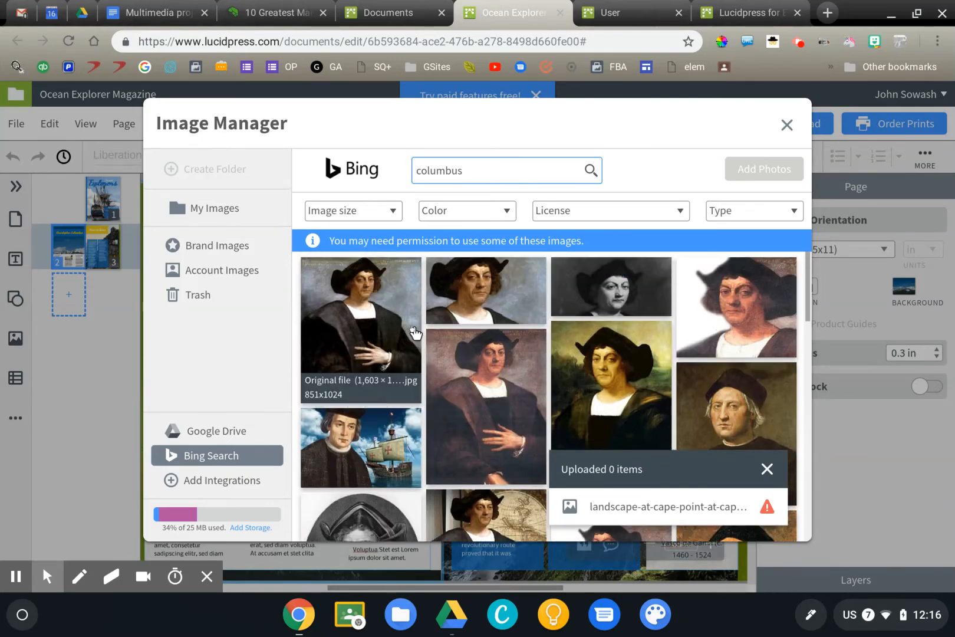
{"action": "left_click", "coordinate": [364, 326]}
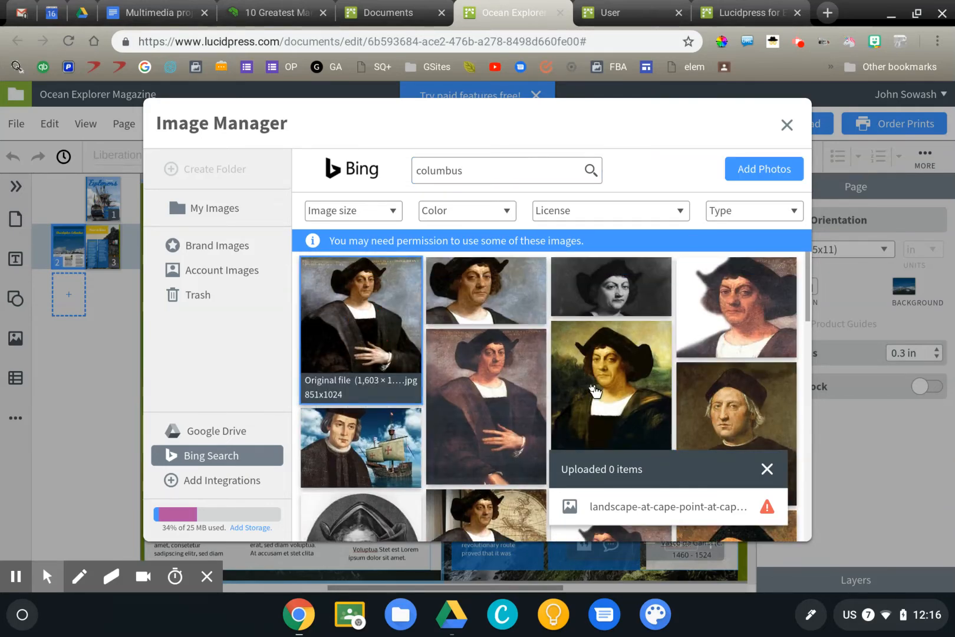
{"action": "left_click", "coordinate": [785, 177]}
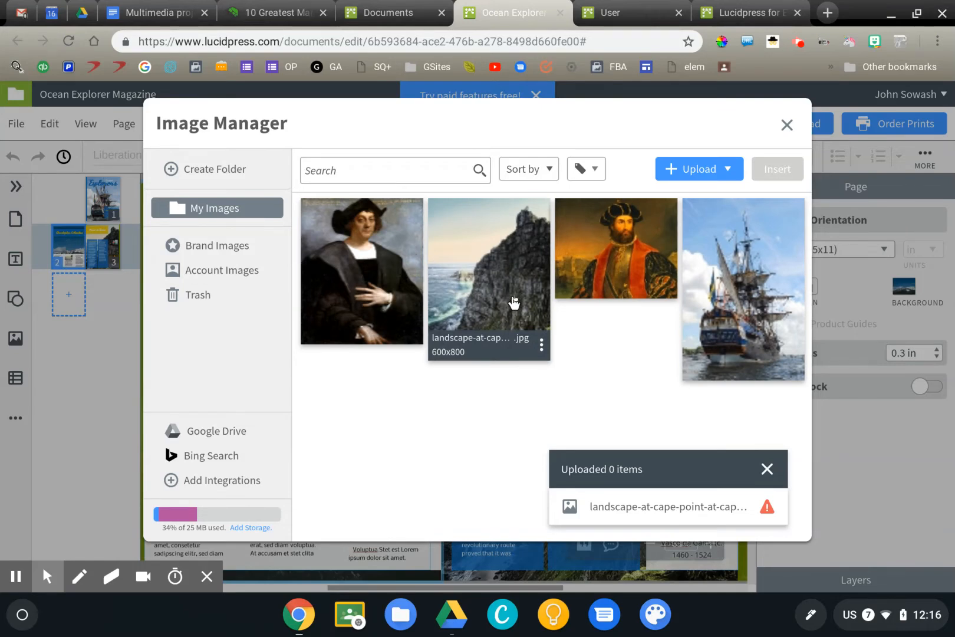
Insert the Götheborg ship picture as the background of page 2 and dismiss the upload notice
{"action": "left_click", "coordinate": [730, 303]}
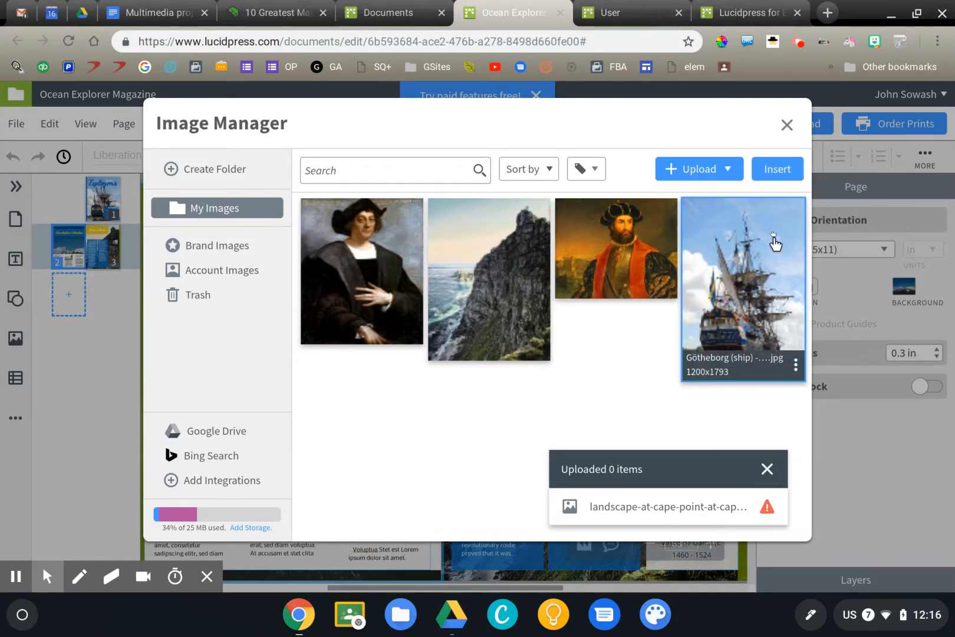
{"action": "left_click", "coordinate": [778, 168]}
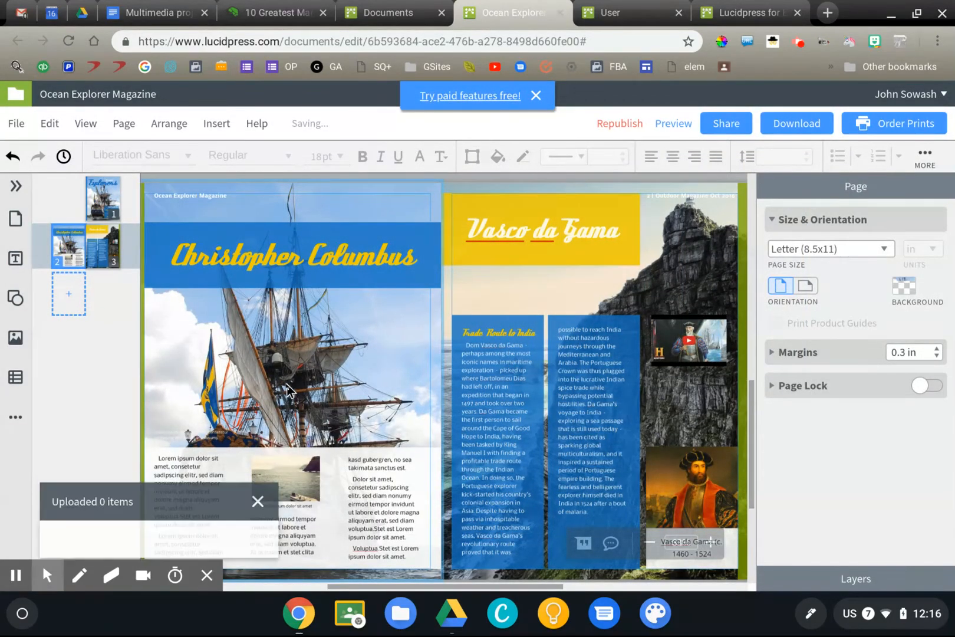
{"action": "scroll", "coordinate": [289, 391], "scroll_direction": "down", "scroll_amount": 1}
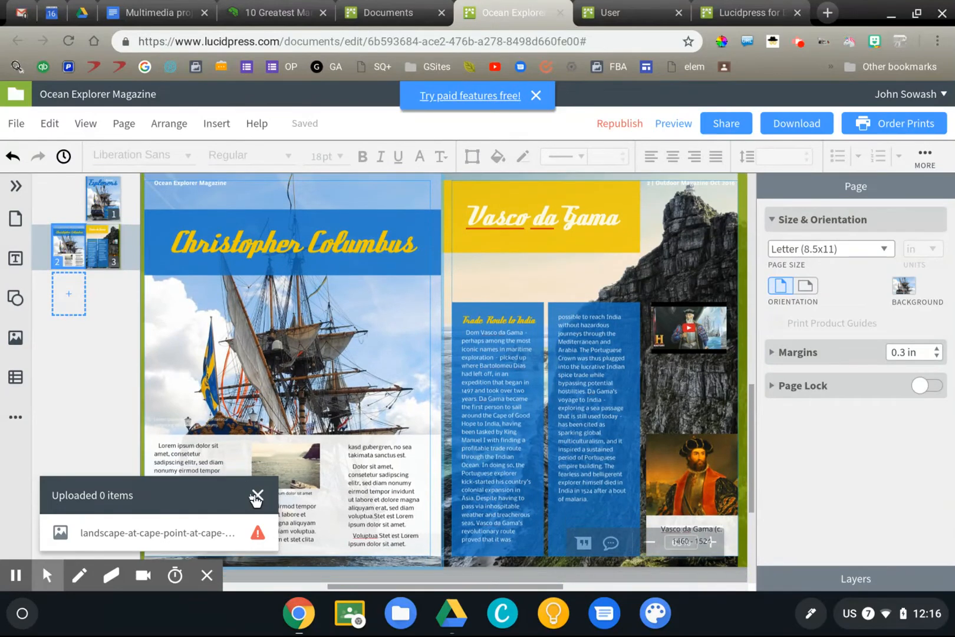
{"action": "left_click", "coordinate": [258, 495]}
Replace the small seascape picture between the text columns of page 2 with the Columbus portrait from My Images
{"action": "left_click", "coordinate": [288, 467]}
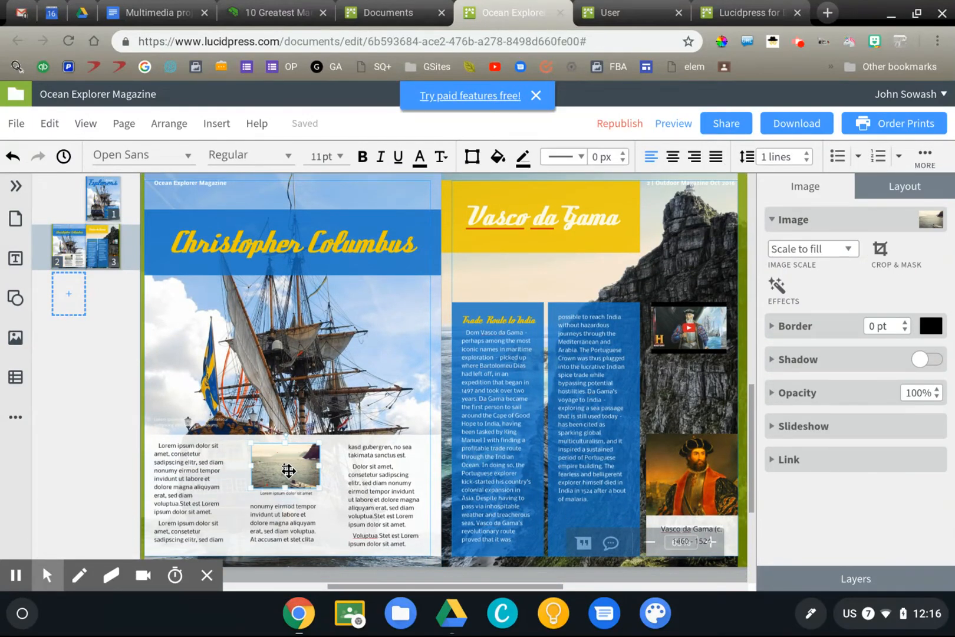
{"action": "double_click", "coordinate": [288, 470]}
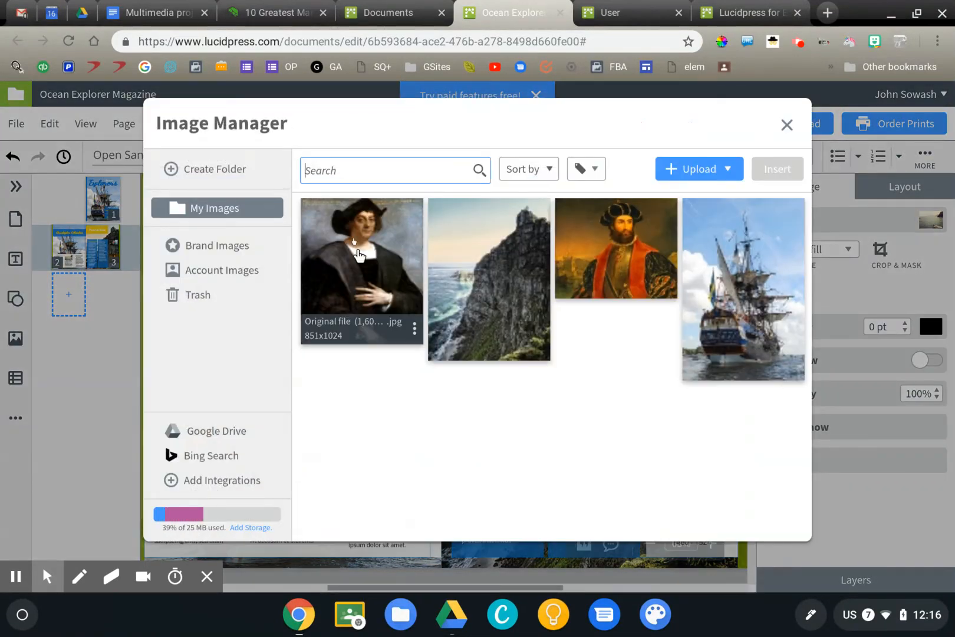
{"action": "left_click", "coordinate": [359, 255]}
{"action": "left_click", "coordinate": [789, 172]}
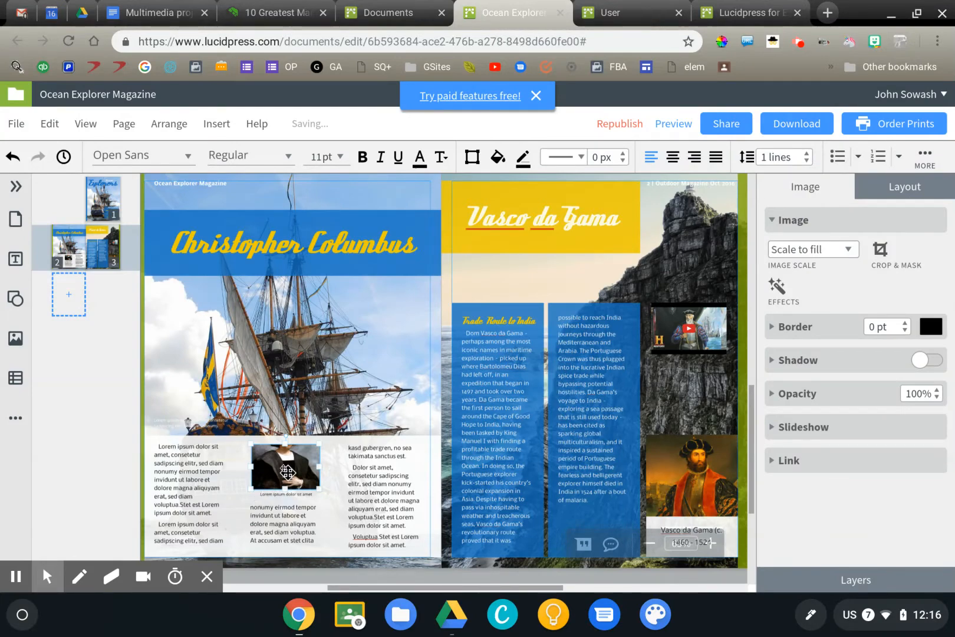
{"action": "double_click", "coordinate": [287, 472]}
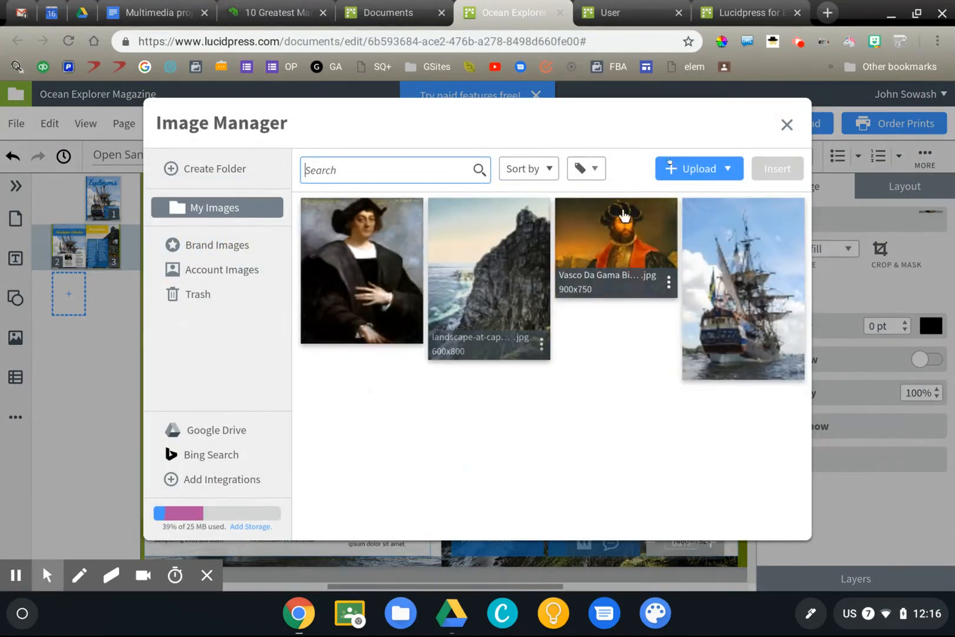
{"action": "left_click", "coordinate": [788, 124]}
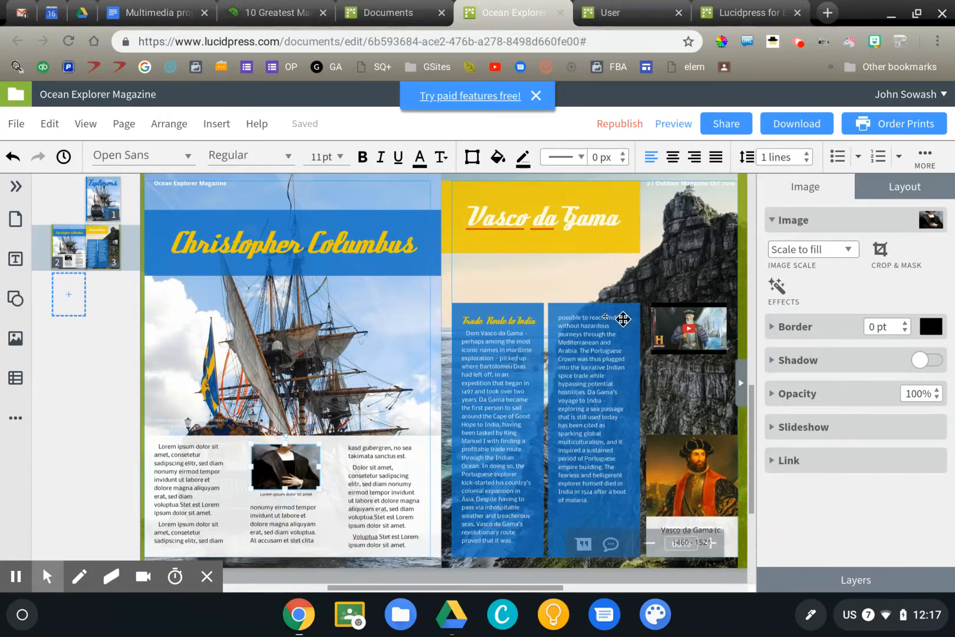
Copy the Christopher Columbus paragraph from the 10 Greatest Maritime Explorers article and return to the Ocean Explorer Magazine
{"action": "left_click", "coordinate": [262, 8]}
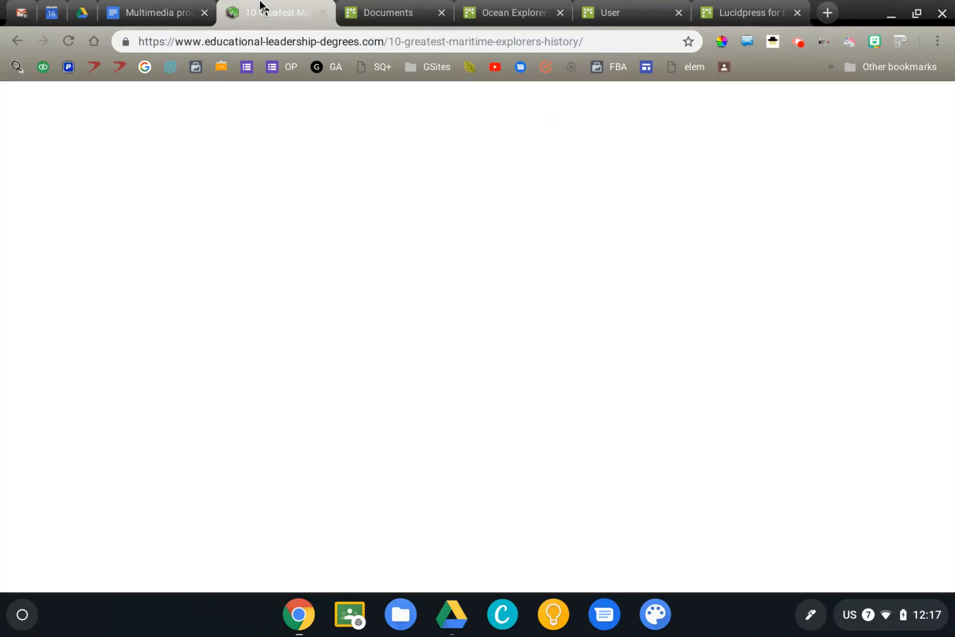
{"action": "scroll", "coordinate": [388, 211], "scroll_direction": "up", "scroll_amount": 12}
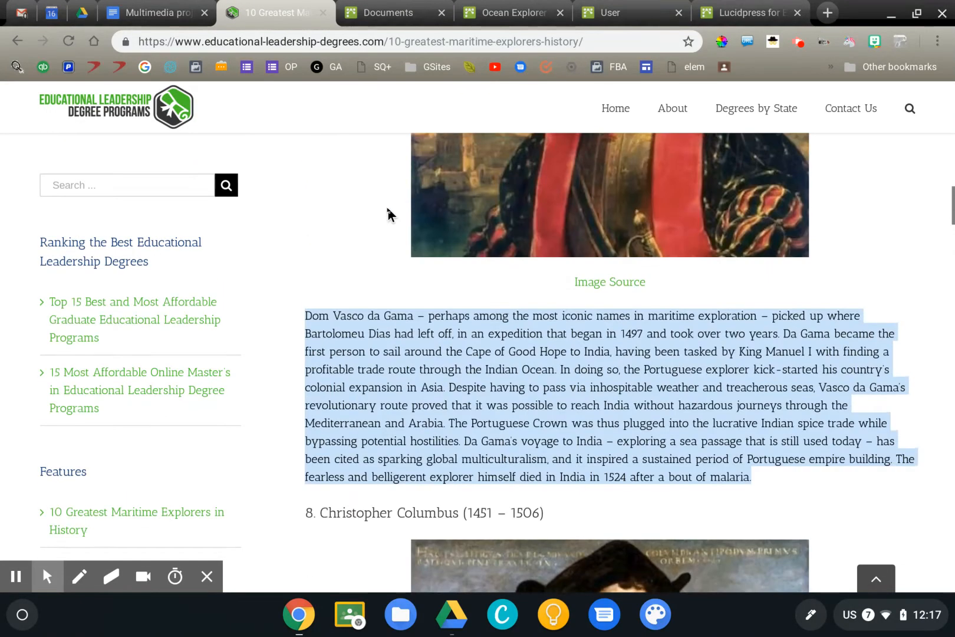
{"action": "scroll", "coordinate": [388, 207], "scroll_direction": "down", "scroll_amount": 4}
{"action": "scroll", "coordinate": [386, 205], "scroll_direction": "down", "scroll_amount": 6}
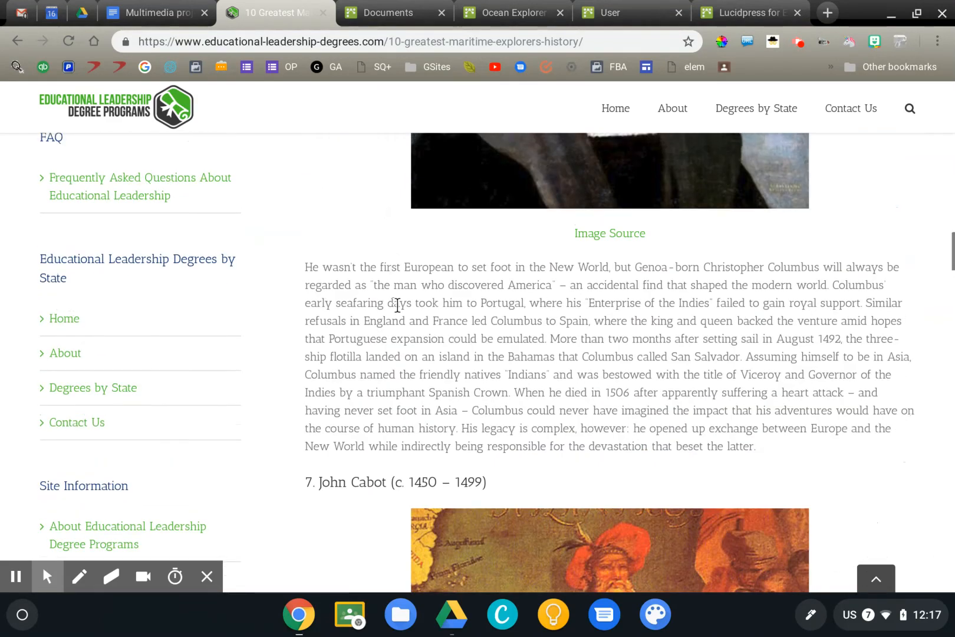
{"action": "triple_click", "coordinate": [396, 305]}
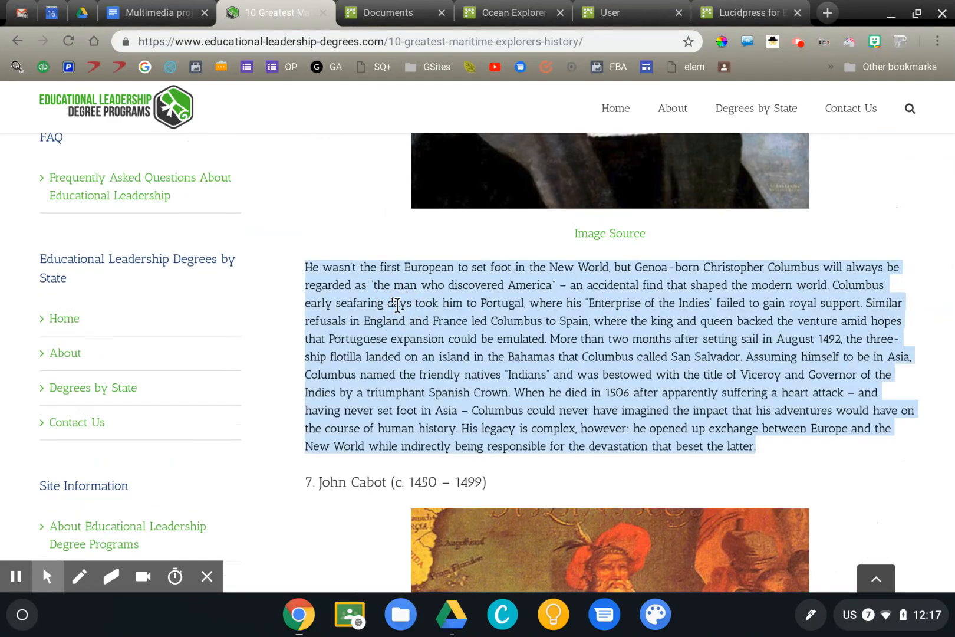
{"action": "left_click", "coordinate": [392, 11]}
{"action": "left_click", "coordinate": [508, 13]}
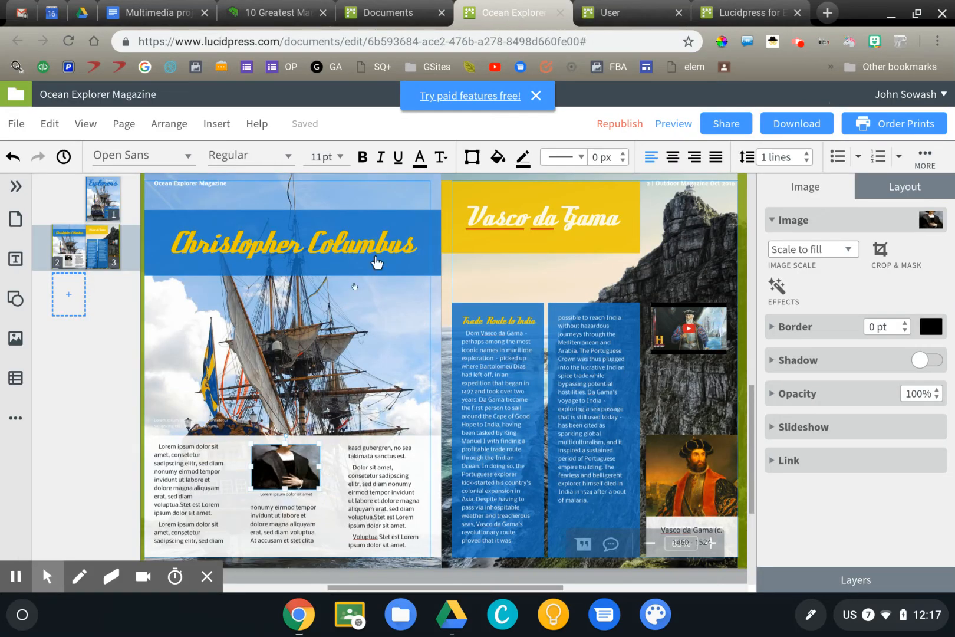
Replace the placeholder text in the linked text boxes of page 2 with the copied Columbus paragraph as plain text
{"action": "left_click", "coordinate": [193, 502]}
{"action": "left_click", "coordinate": [192, 503]}
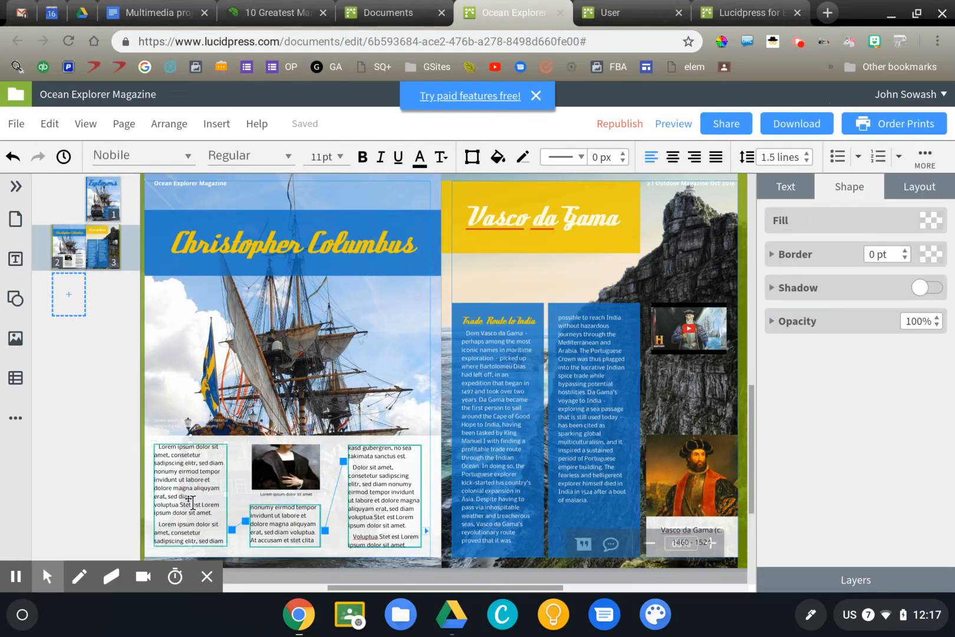
{"action": "triple_click", "coordinate": [179, 469]}
{"action": "key", "text": "ctrl+a"}
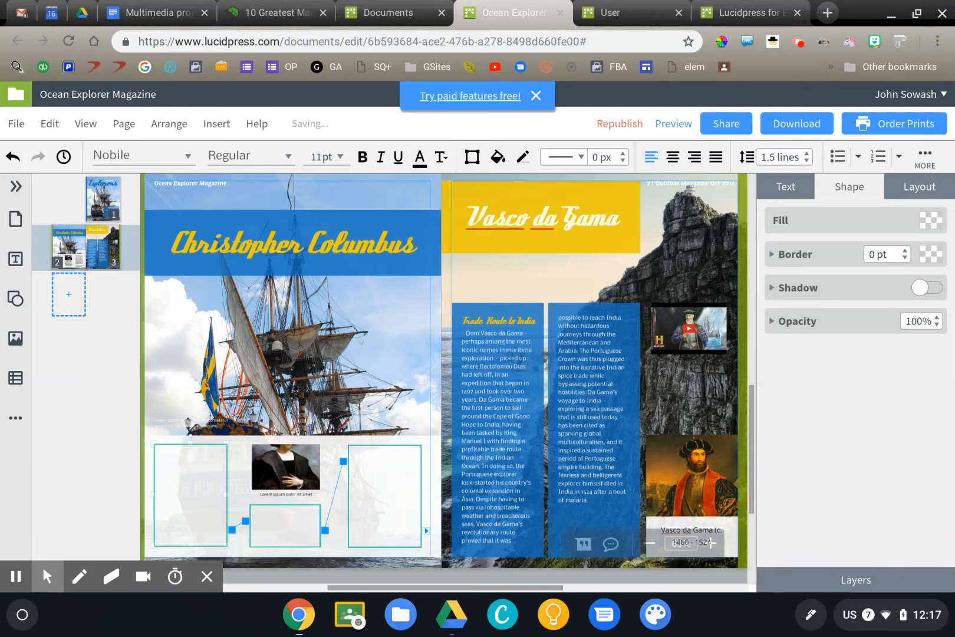
{"action": "key", "text": "BackSpace"}
{"action": "right_click", "coordinate": [198, 475]}
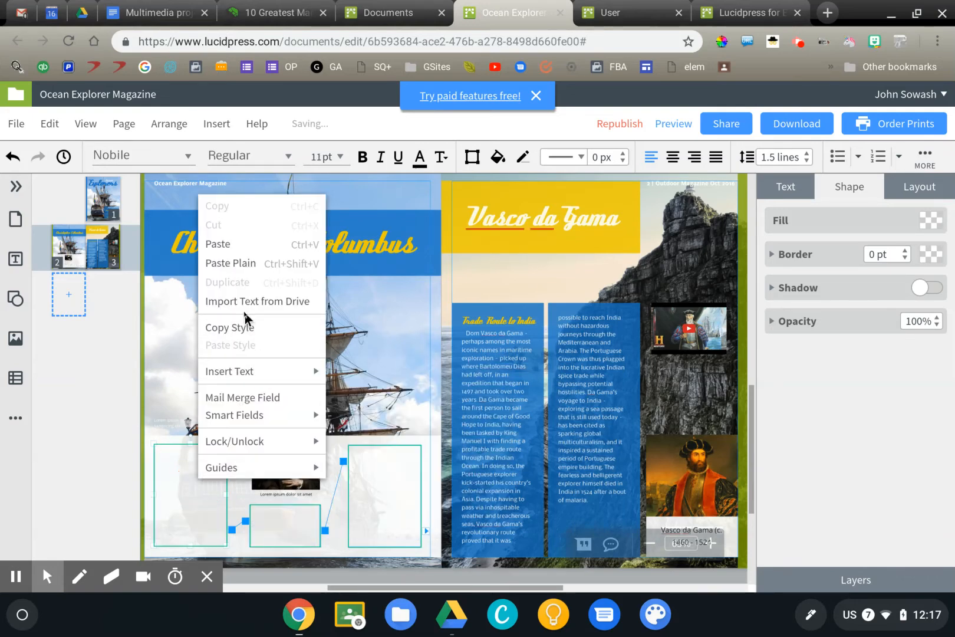
{"action": "left_click", "coordinate": [234, 265]}
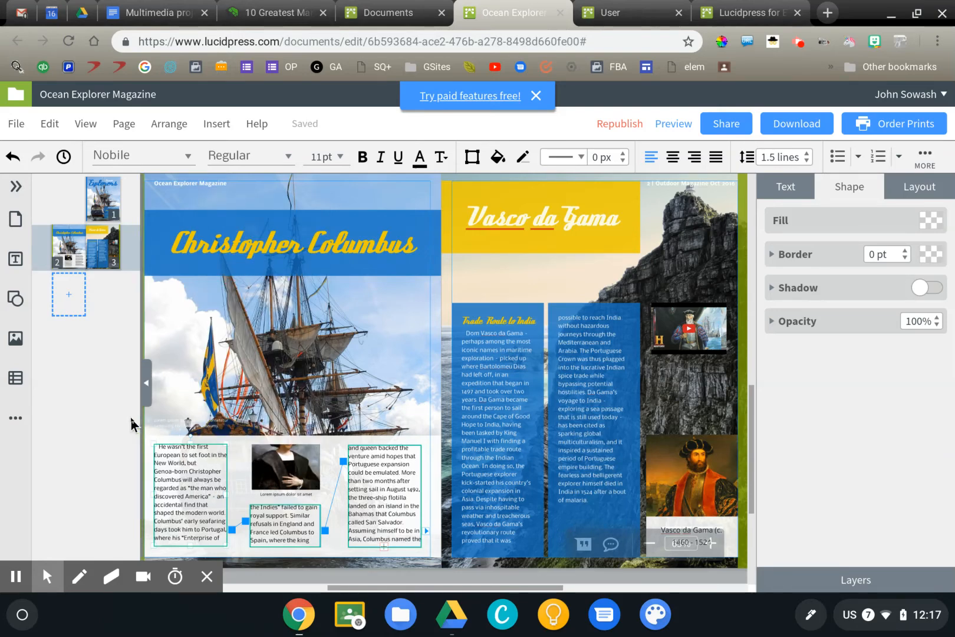
Zoom in to 125% on page 3 and show the properties of the embedded Vasco da Gama YouTube video
{"action": "left_click", "coordinate": [465, 281]}
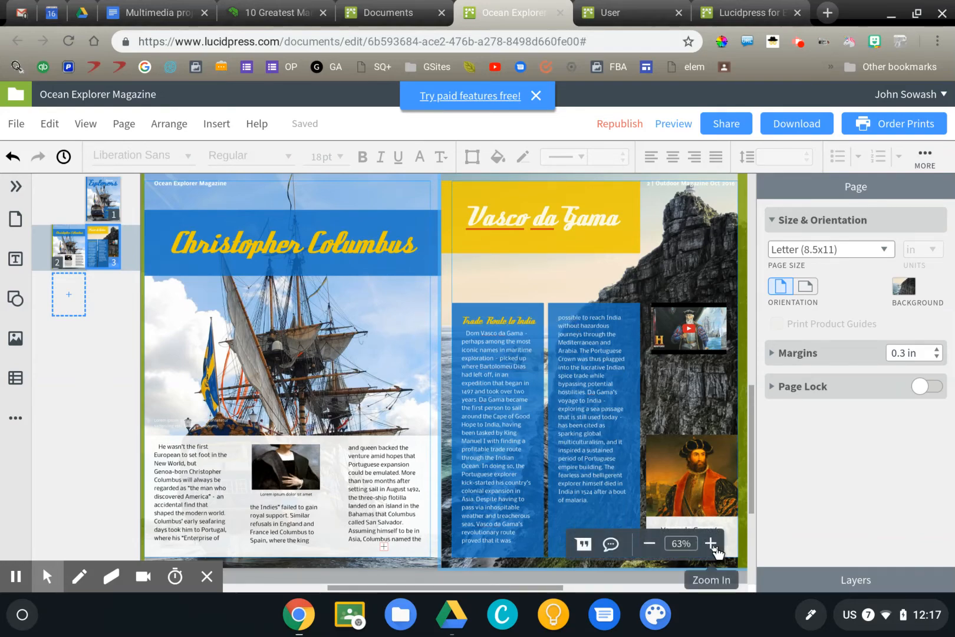
{"action": "left_click", "coordinate": [712, 543]}
{"action": "left_click", "coordinate": [712, 544]}
{"action": "left_click", "coordinate": [712, 543]}
{"action": "scroll", "coordinate": [660, 386], "scroll_direction": "right", "scroll_amount": 10}
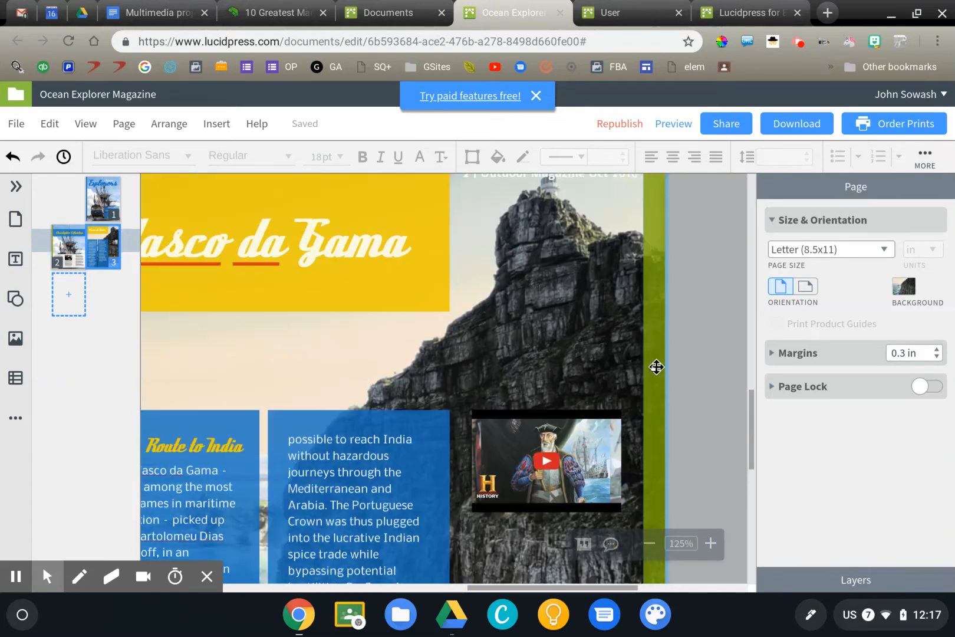
{"action": "scroll", "coordinate": [656, 367], "scroll_direction": "left", "scroll_amount": 5}
{"action": "scroll", "coordinate": [656, 367], "scroll_direction": "right", "scroll_amount": 3}
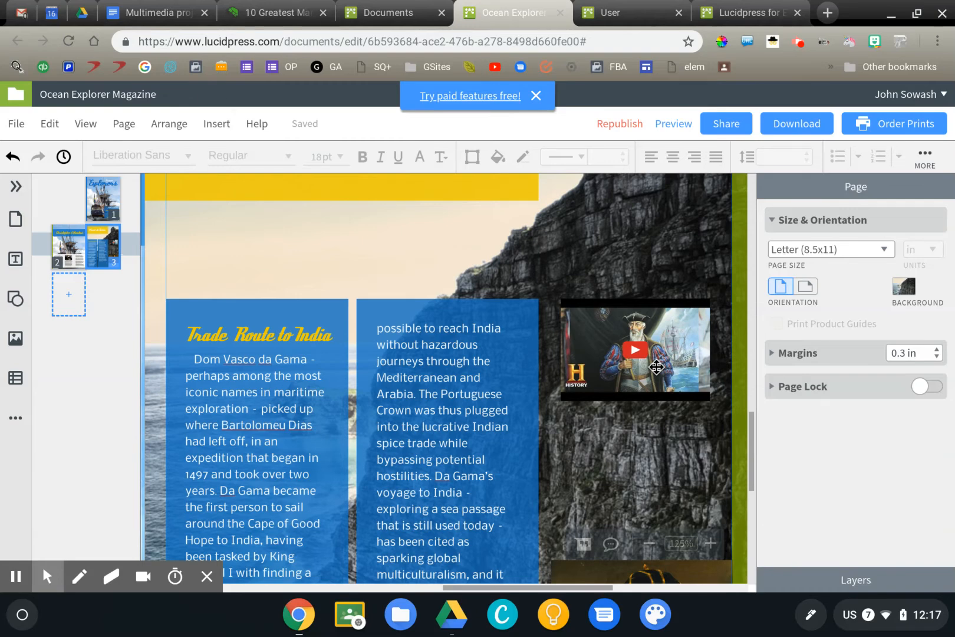
{"action": "scroll", "coordinate": [656, 367], "scroll_direction": "right", "scroll_amount": 1}
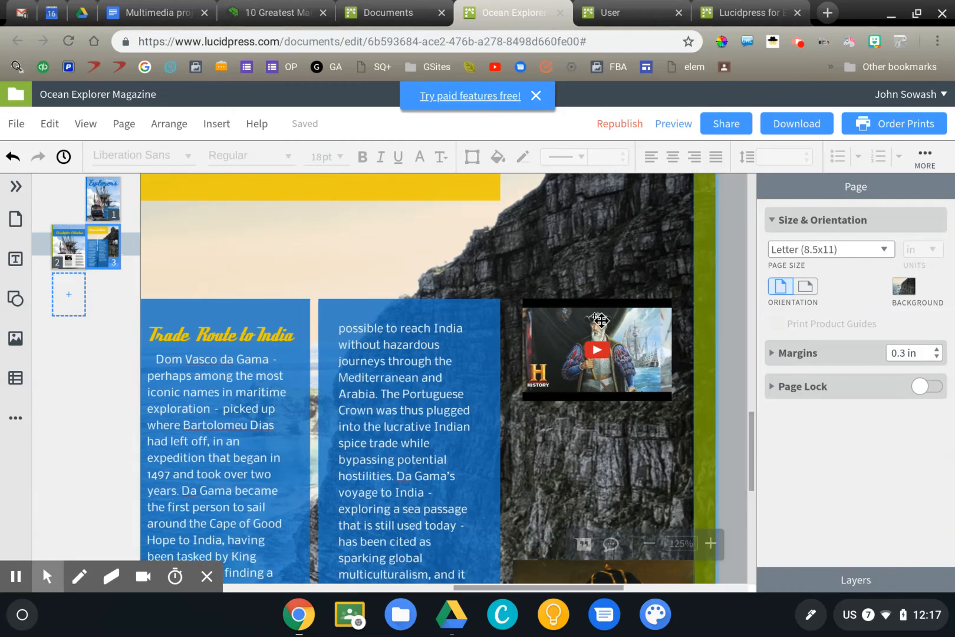
{"action": "left_click", "coordinate": [597, 344]}
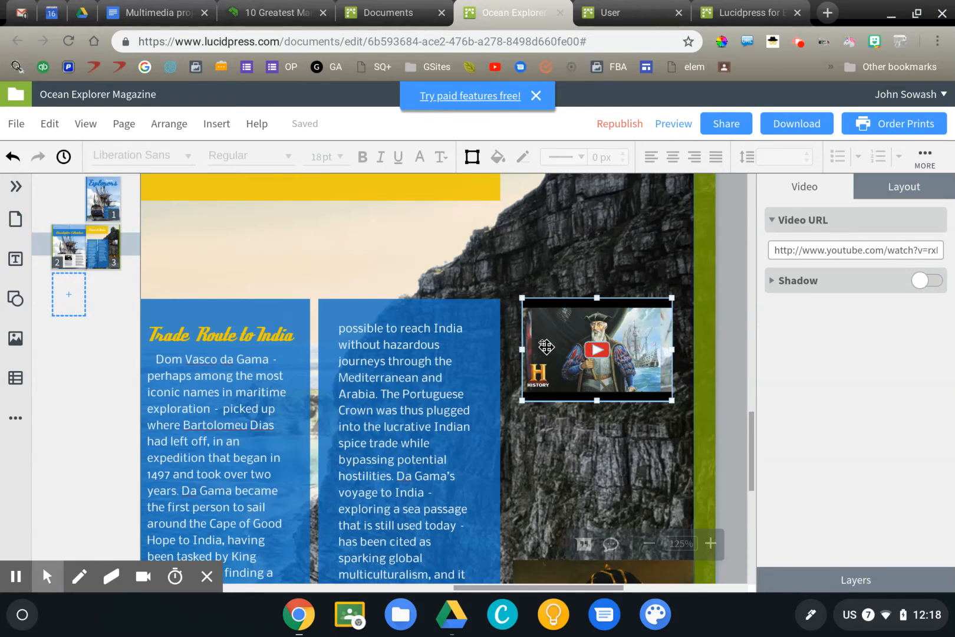
Look over the Vasco da Gama and Christopher Columbus pages and set the zoom to 50%
{"action": "scroll", "coordinate": [545, 347], "scroll_direction": "down", "scroll_amount": 5}
{"action": "scroll", "coordinate": [546, 347], "scroll_direction": "left", "scroll_amount": 4}
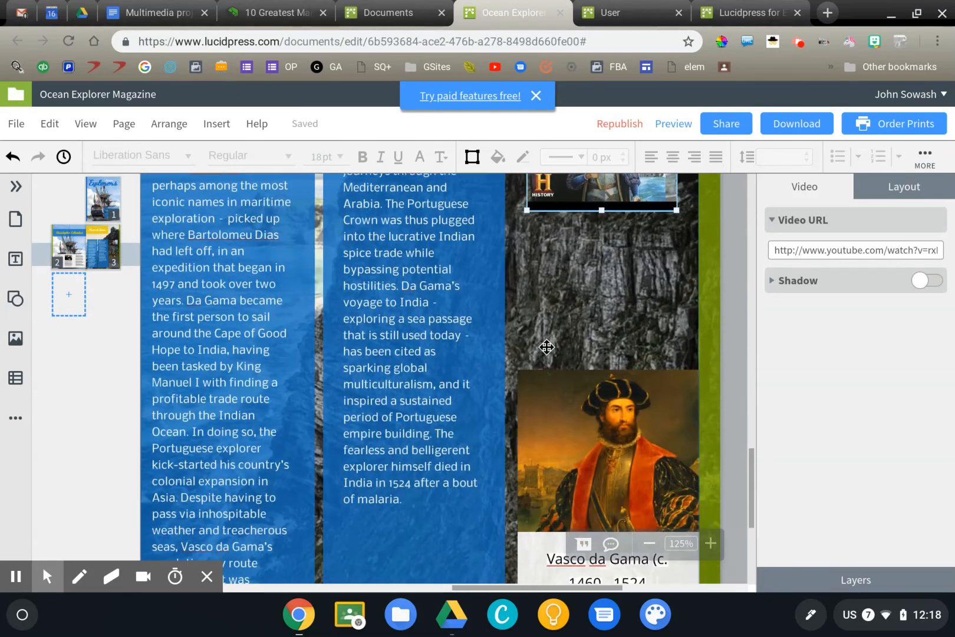
{"action": "scroll", "coordinate": [547, 347], "scroll_direction": "up", "scroll_amount": 10}
{"action": "scroll", "coordinate": [546, 347], "scroll_direction": "left", "scroll_amount": 5}
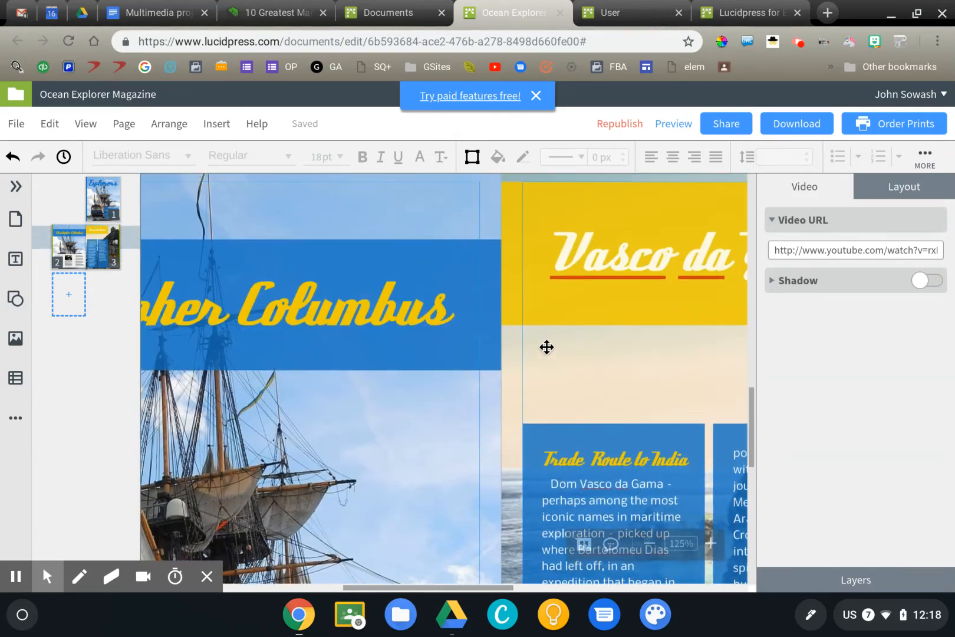
{"action": "scroll", "coordinate": [547, 347], "scroll_direction": "down", "scroll_amount": 1}
{"action": "scroll", "coordinate": [547, 346], "scroll_direction": "left", "scroll_amount": 1}
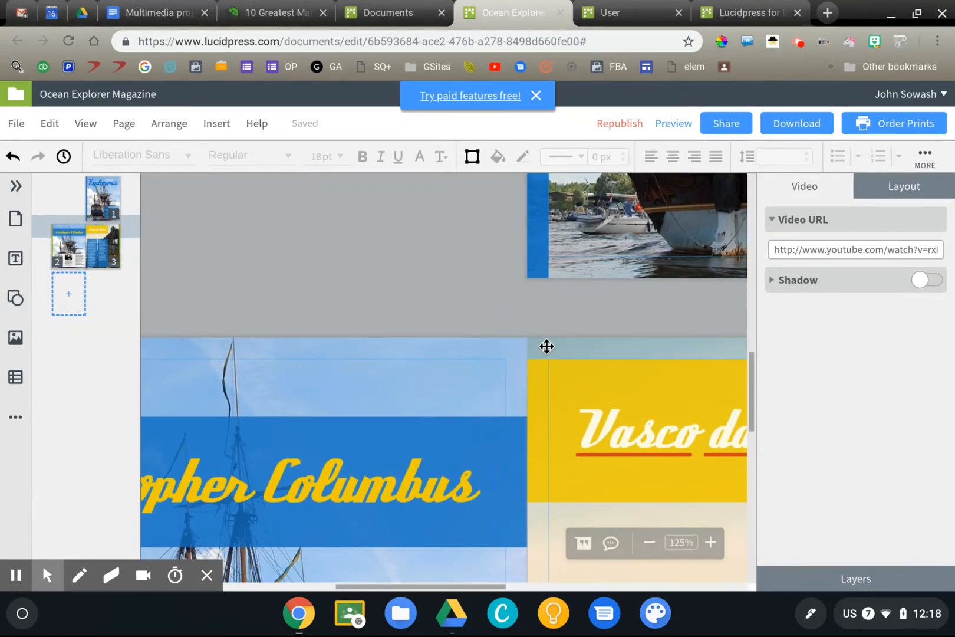
{"action": "left_click", "coordinate": [647, 543]}
{"action": "left_click", "coordinate": [647, 543]}
{"action": "left_click", "coordinate": [647, 543]}
{"action": "left_click", "coordinate": [647, 543]}
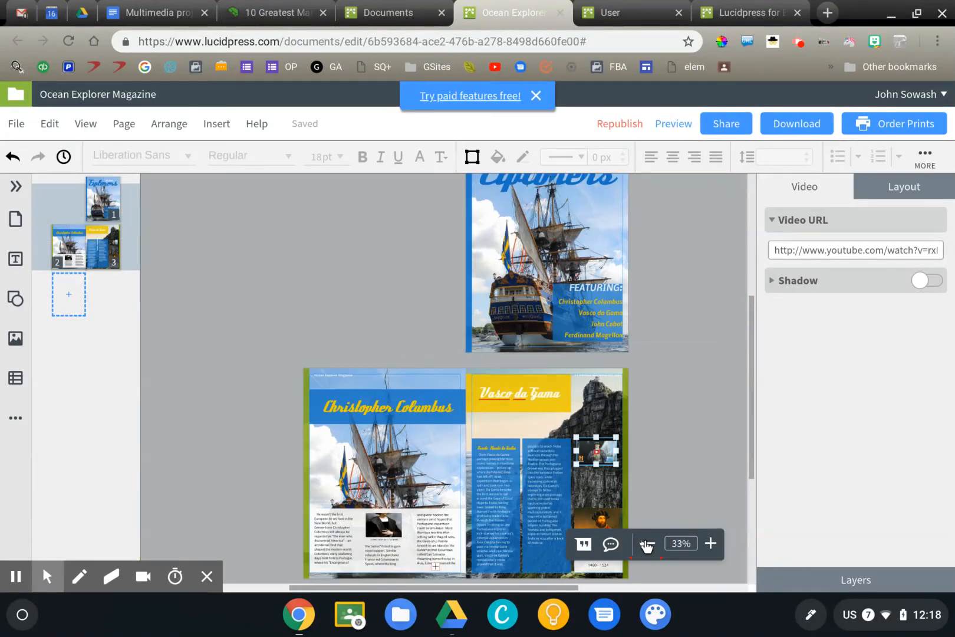
{"action": "left_click", "coordinate": [712, 543]}
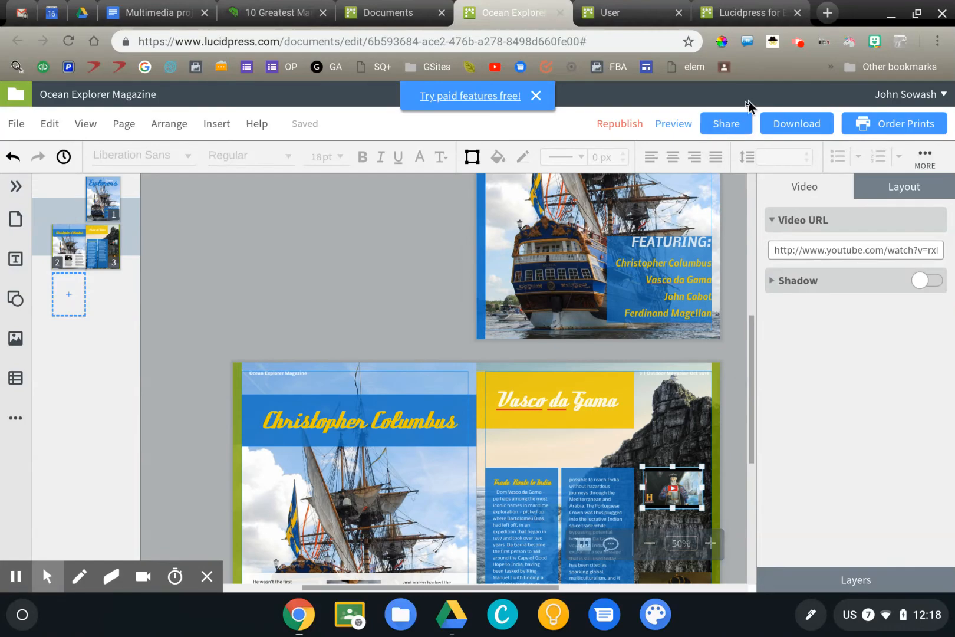
Review the options for sharing the Ocean Explorer Magazine with collaborators, then close them without inviting anyone
{"action": "left_click", "coordinate": [728, 125]}
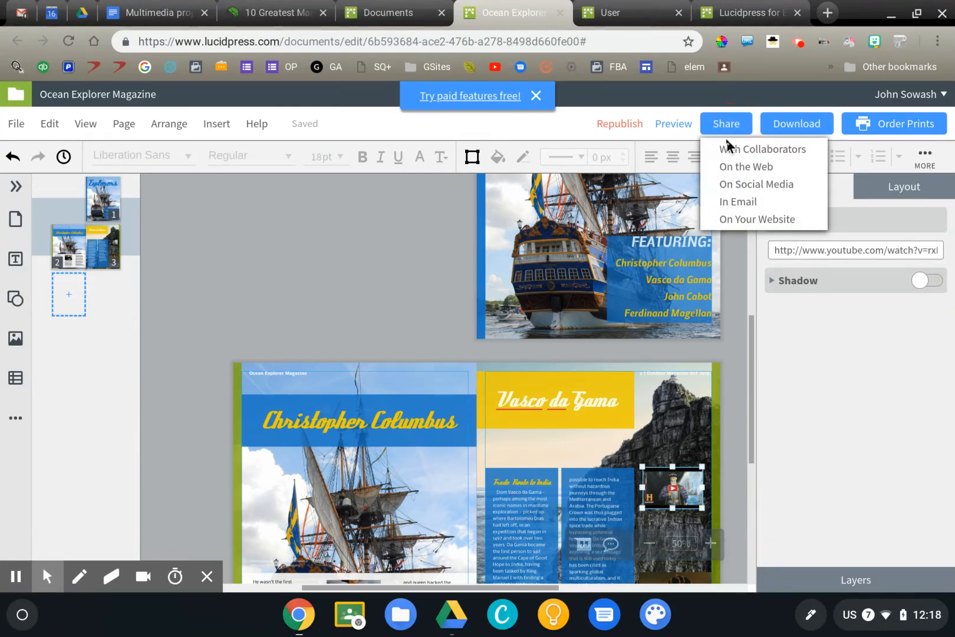
{"action": "left_click", "coordinate": [726, 149]}
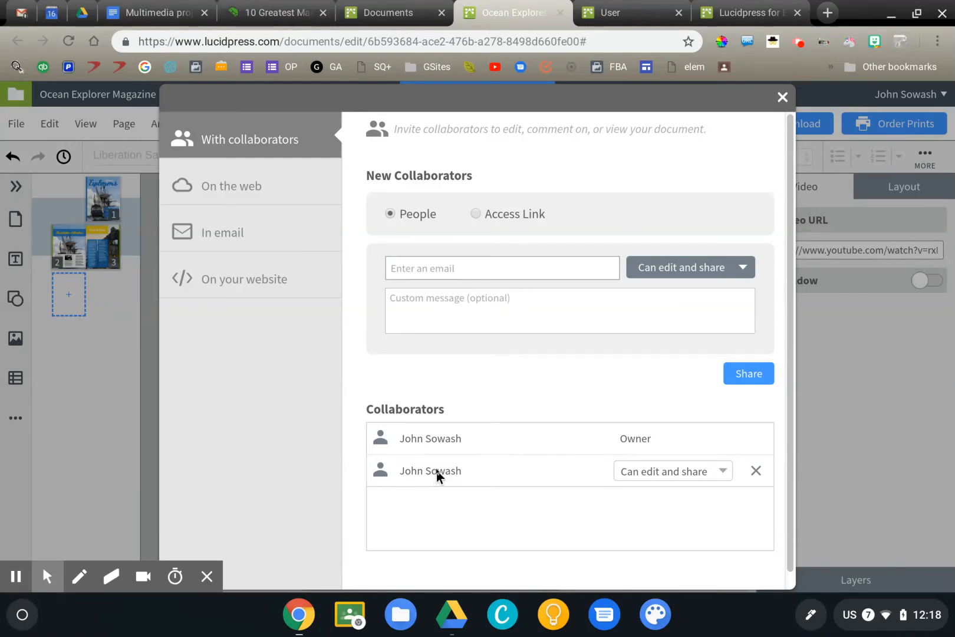
{"action": "left_click", "coordinate": [782, 97]}
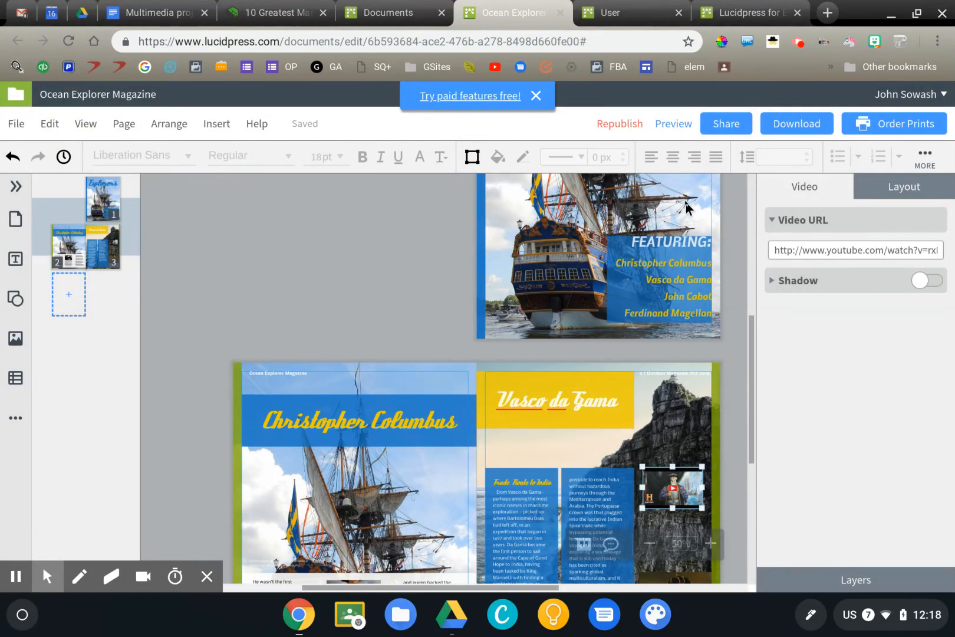
Examine the magazine's download options for format, pages, resolution and color, then leave them without downloading
{"action": "scroll", "coordinate": [687, 208], "scroll_direction": "right", "scroll_amount": 2}
{"action": "scroll", "coordinate": [687, 208], "scroll_direction": "left", "scroll_amount": 2}
{"action": "scroll", "coordinate": [686, 203], "scroll_direction": "right", "scroll_amount": 2}
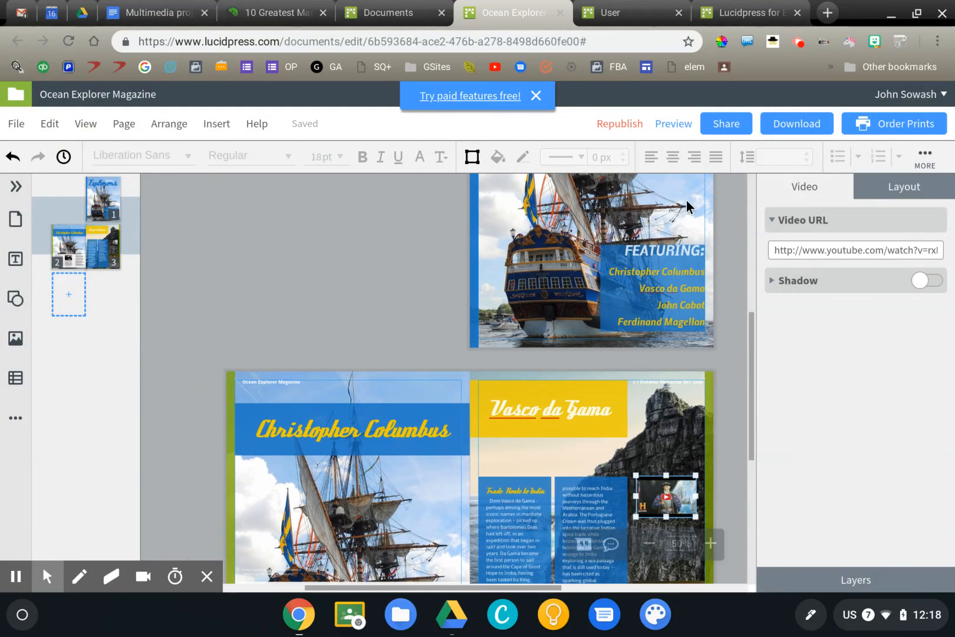
{"action": "left_click", "coordinate": [782, 127]}
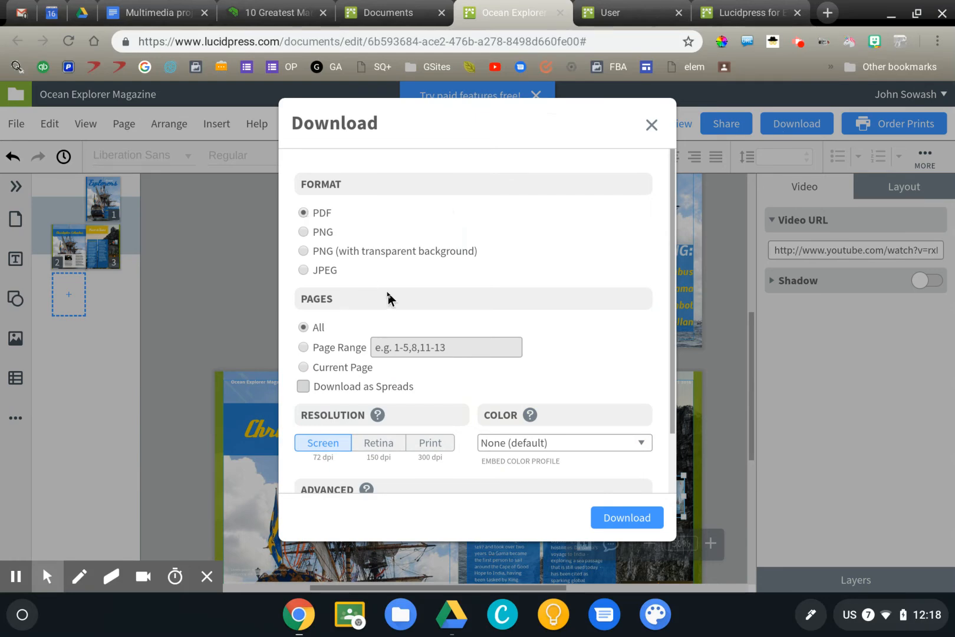
{"action": "left_click", "coordinate": [685, 137]}
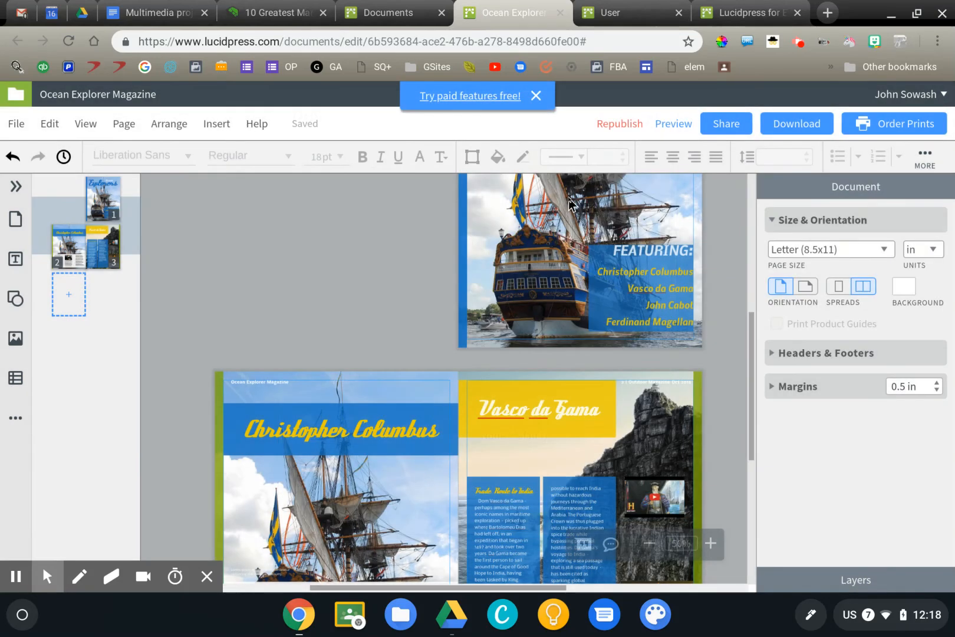
Update the web-published version of the Ocean Explorer Magazine with the document's latest changes
{"action": "left_click", "coordinate": [727, 124]}
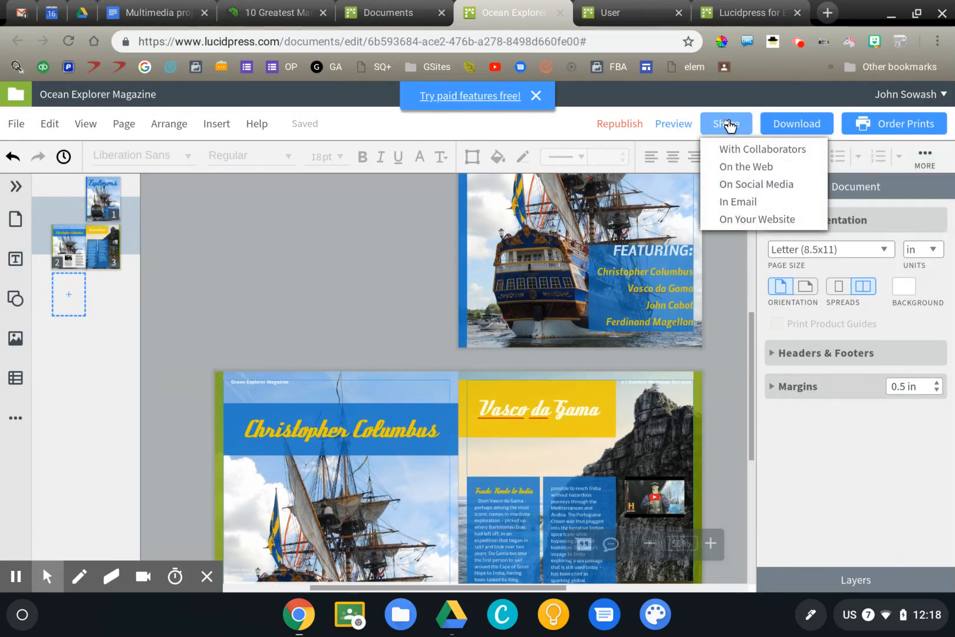
{"action": "left_click", "coordinate": [727, 165]}
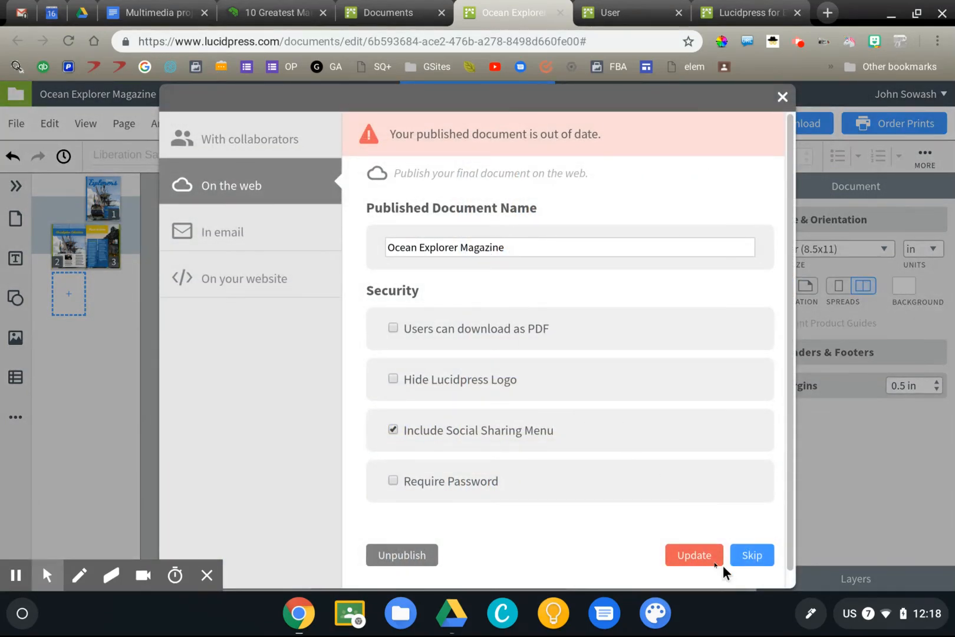
{"action": "left_click", "coordinate": [699, 564]}
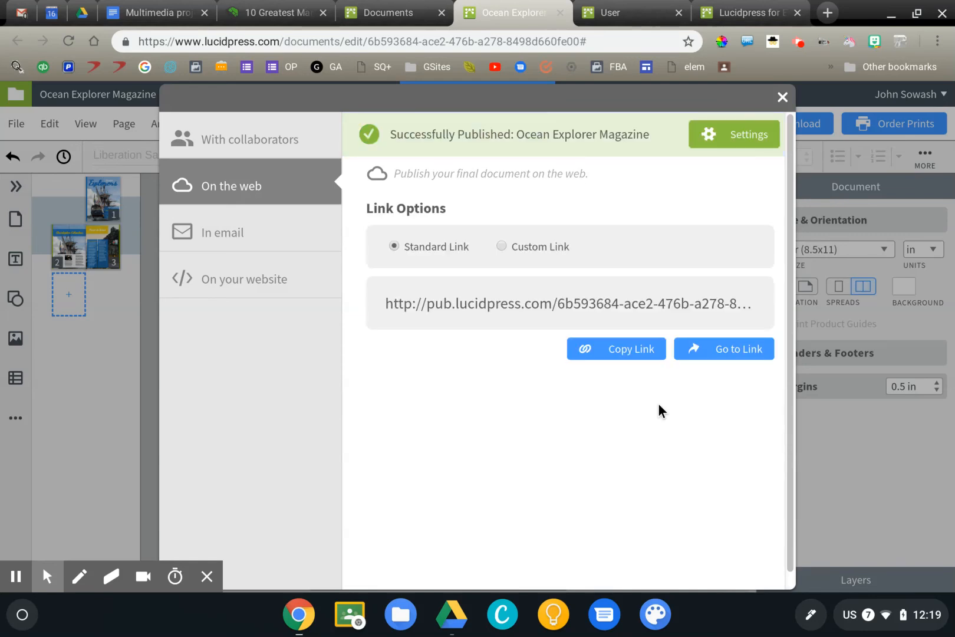
View the Columbus and Vasco da Gama spread in the published magazine through its standard link and play the embedded video
{"action": "left_click", "coordinate": [723, 348]}
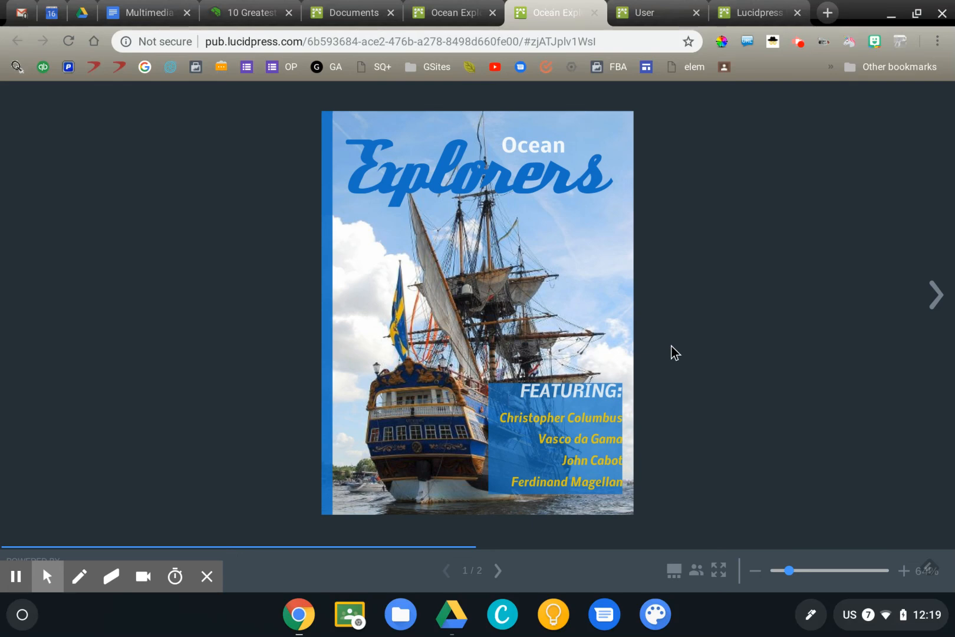
{"action": "left_click", "coordinate": [929, 299]}
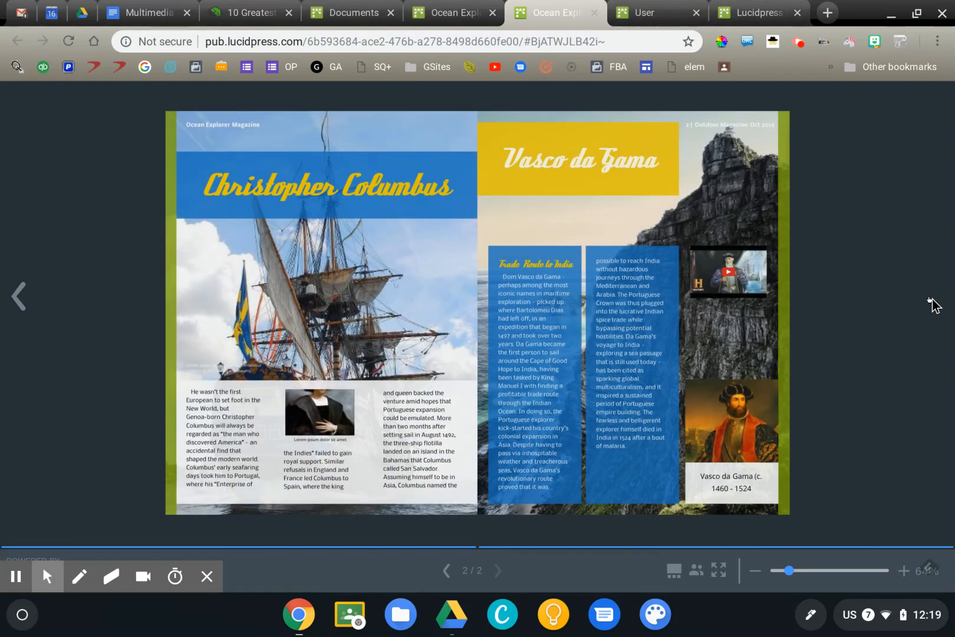
{"action": "left_click", "coordinate": [742, 283]}
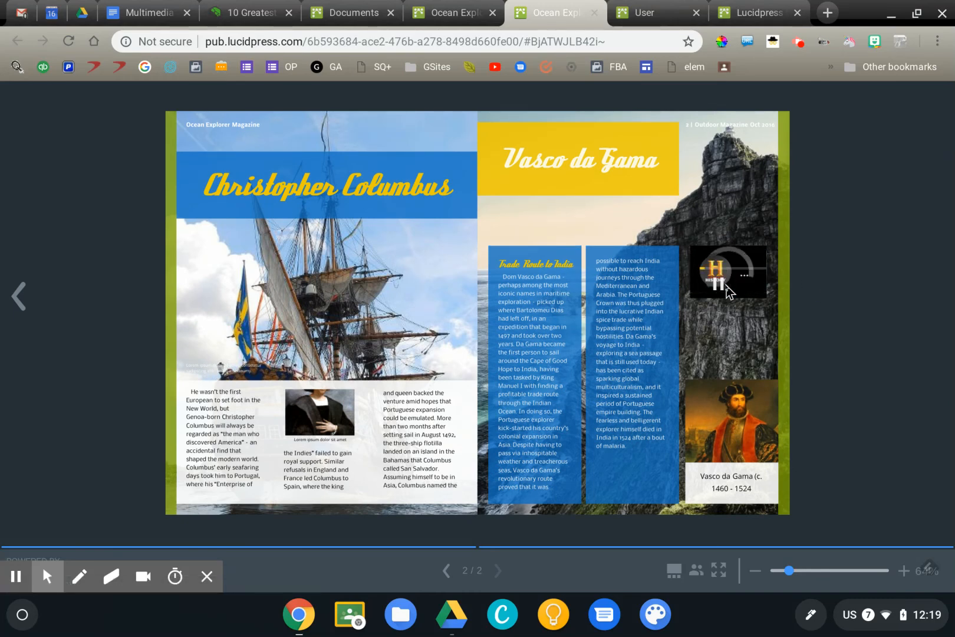